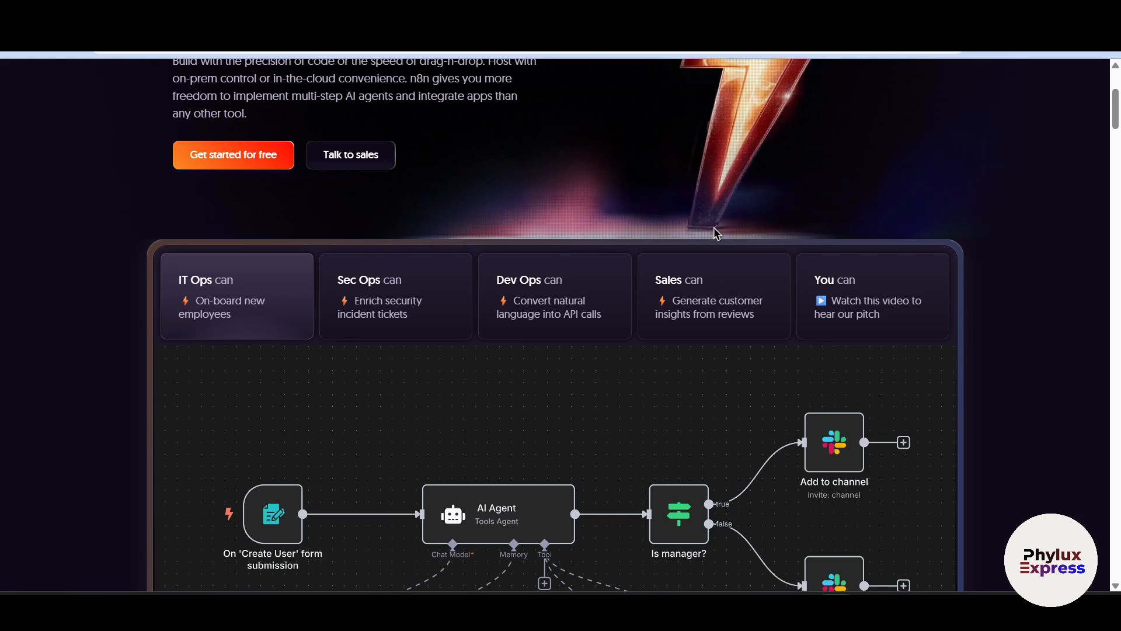
{"action": "scroll", "coordinate": [713, 230], "scroll_direction": "up", "scroll_amount": 4}
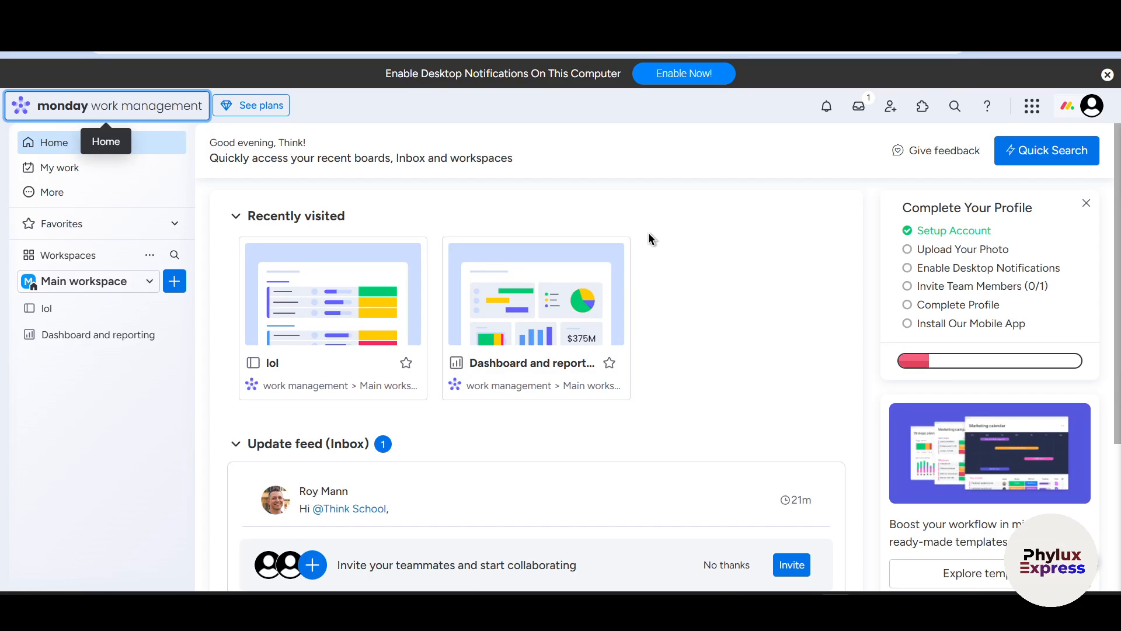
{"action": "scroll", "coordinate": [646, 229], "scroll_direction": "down", "scroll_amount": 4}
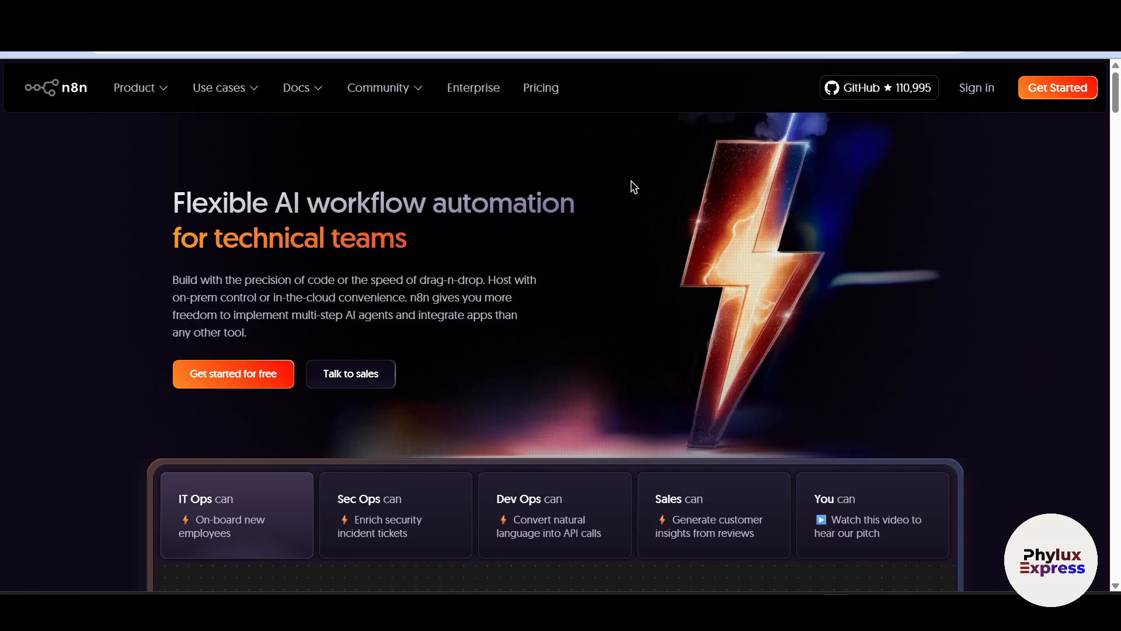
{"action": "mouse_move", "coordinate": [260, 121]}
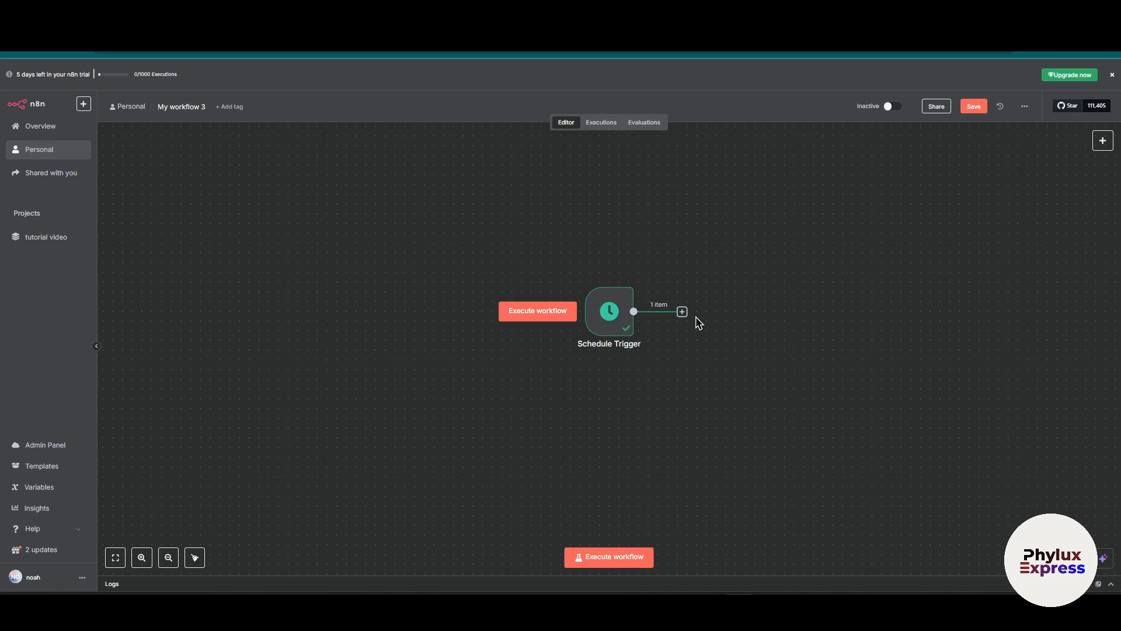
Move the Schedule Trigger node aside to make room and attach a Monday.com "Archive a board" action node to it.
{"action": "left_click_drag", "start_coordinate": [587, 314], "coordinate": [354, 314]}
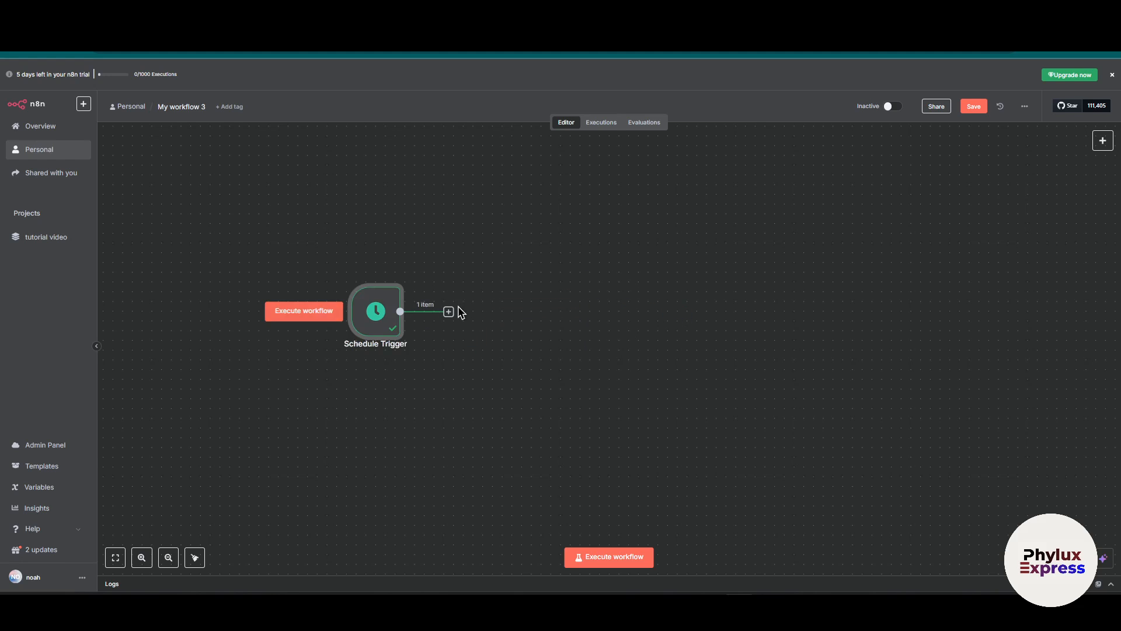
{"action": "left_click_drag", "start_coordinate": [448, 312], "coordinate": [695, 335]}
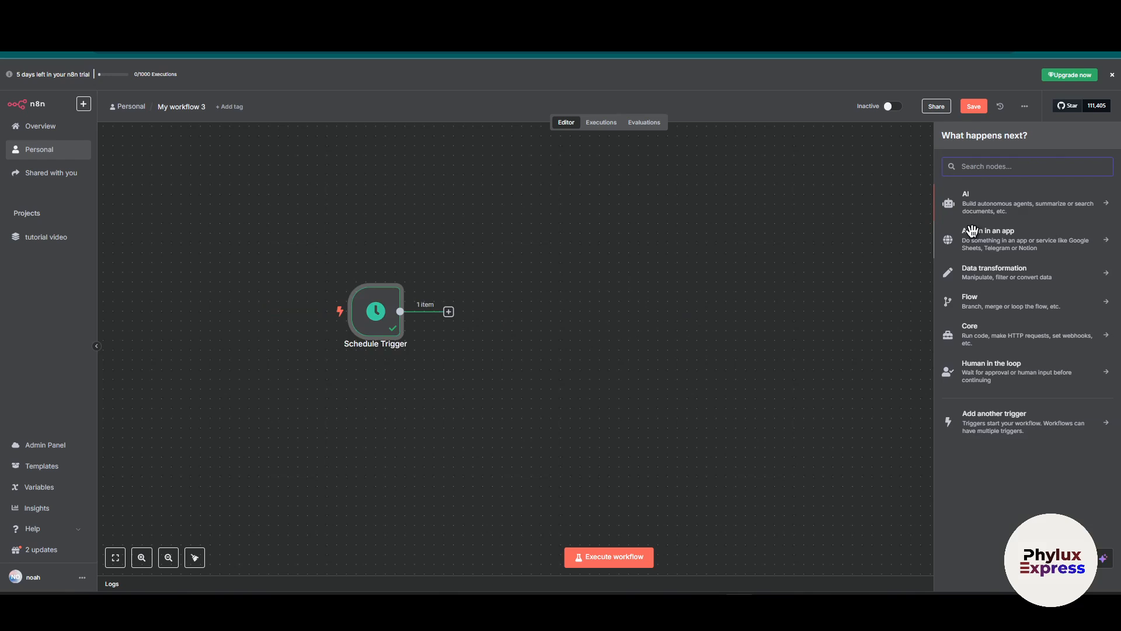
{"action": "type", "text": "monda"}
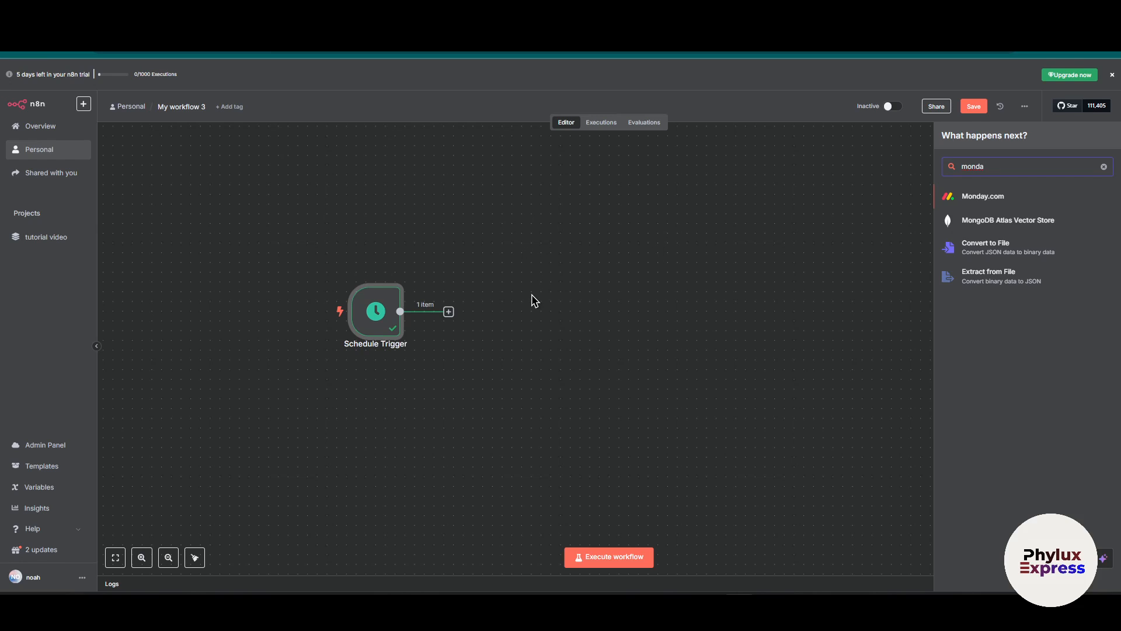
{"action": "left_click", "coordinate": [1010, 197]}
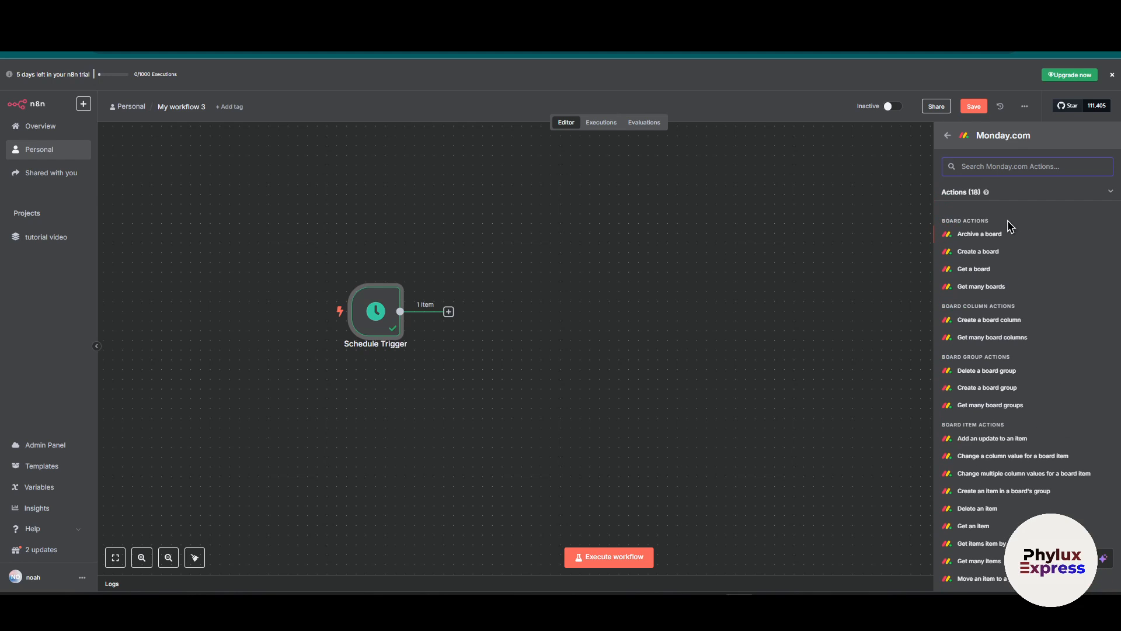
{"action": "left_click", "coordinate": [979, 233]}
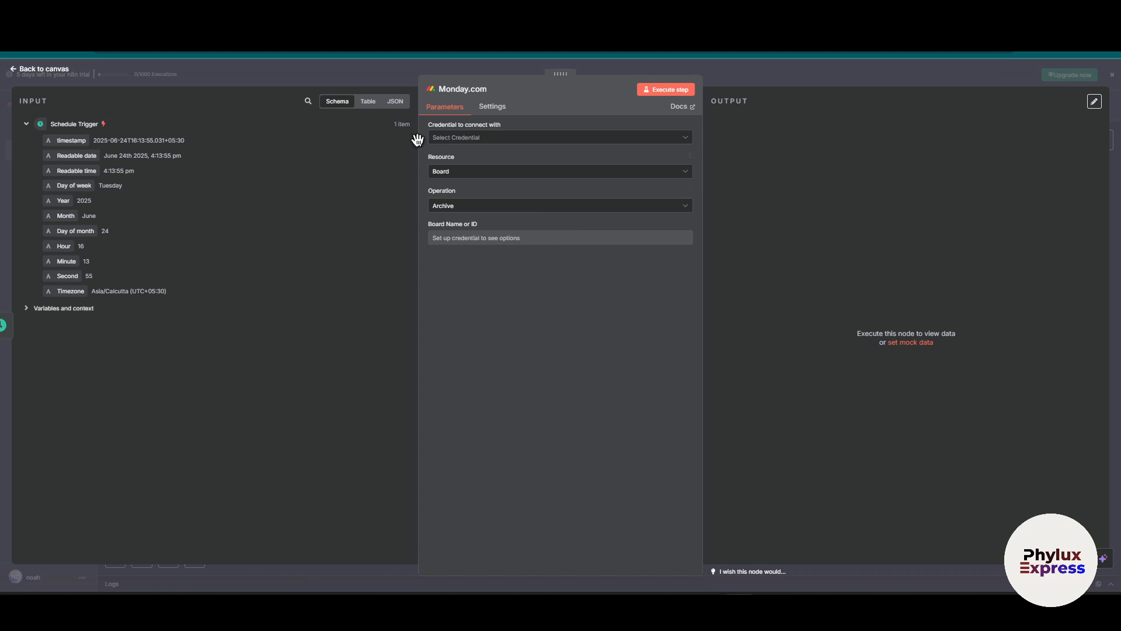
Start creating a new access-token credential for the Monday.com node.
{"action": "left_click", "coordinate": [536, 139]}
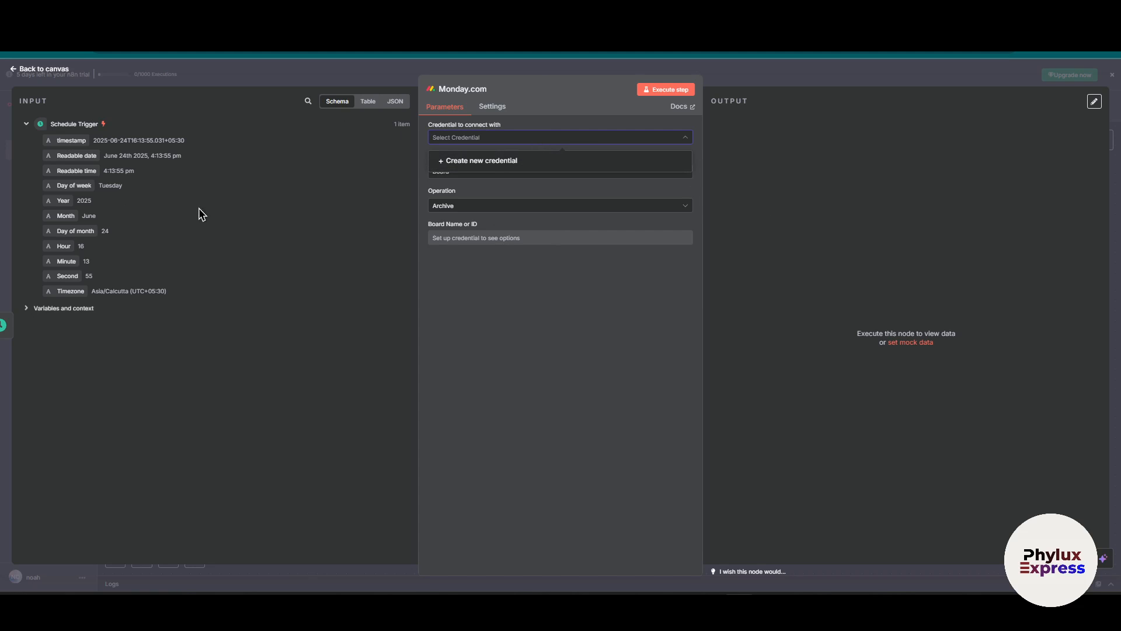
{"action": "left_click", "coordinate": [472, 169]}
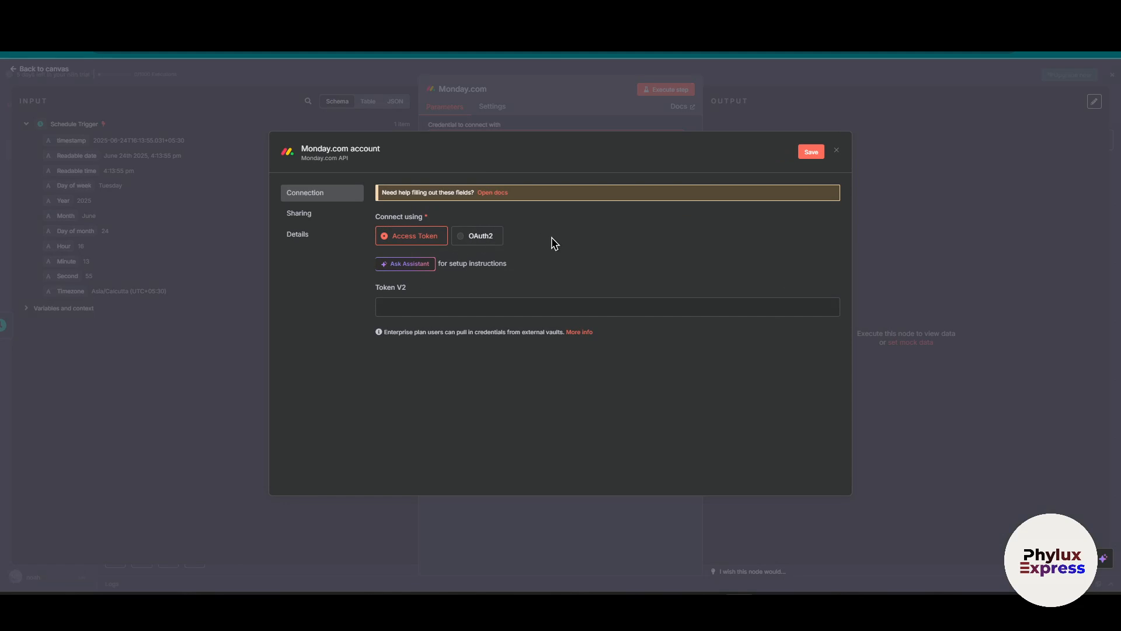
{"action": "left_click", "coordinate": [532, 309]}
{"action": "left_click", "coordinate": [478, 236]}
{"action": "scroll", "coordinate": [570, 323], "scroll_direction": "down", "scroll_amount": 1}
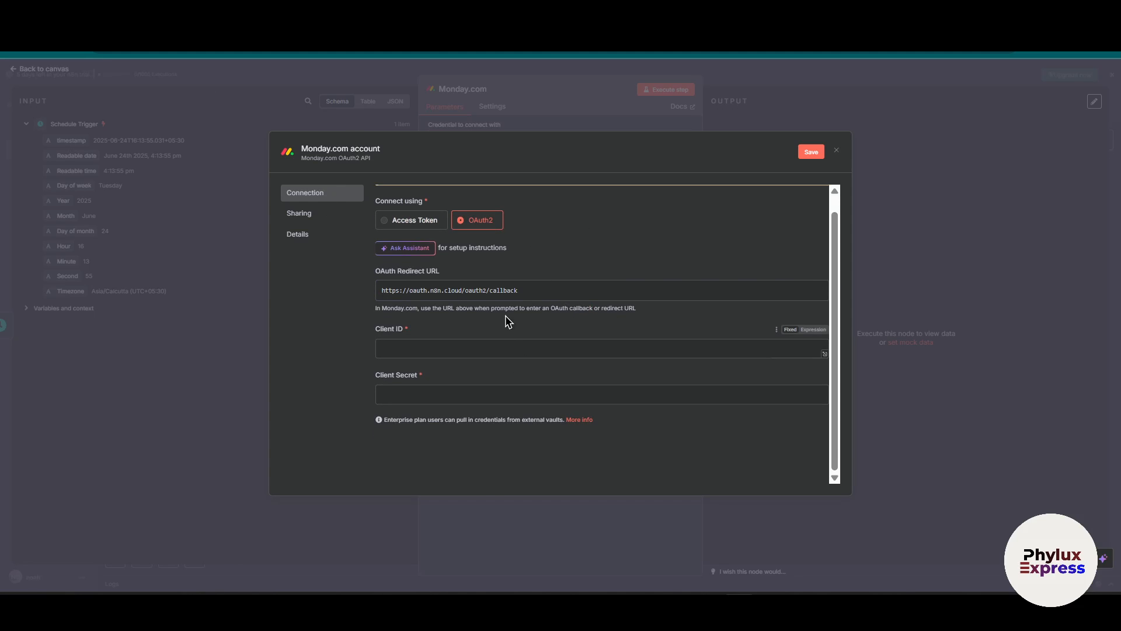
{"action": "left_click", "coordinate": [409, 350]}
{"action": "left_click", "coordinate": [418, 399]}
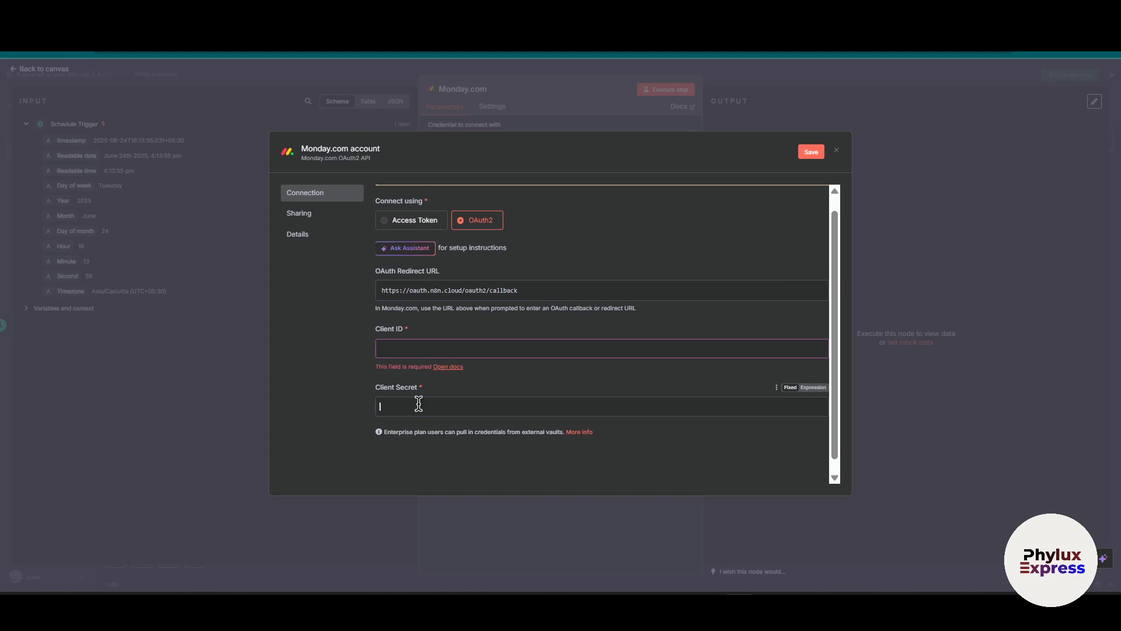
{"action": "left_click", "coordinate": [358, 388]}
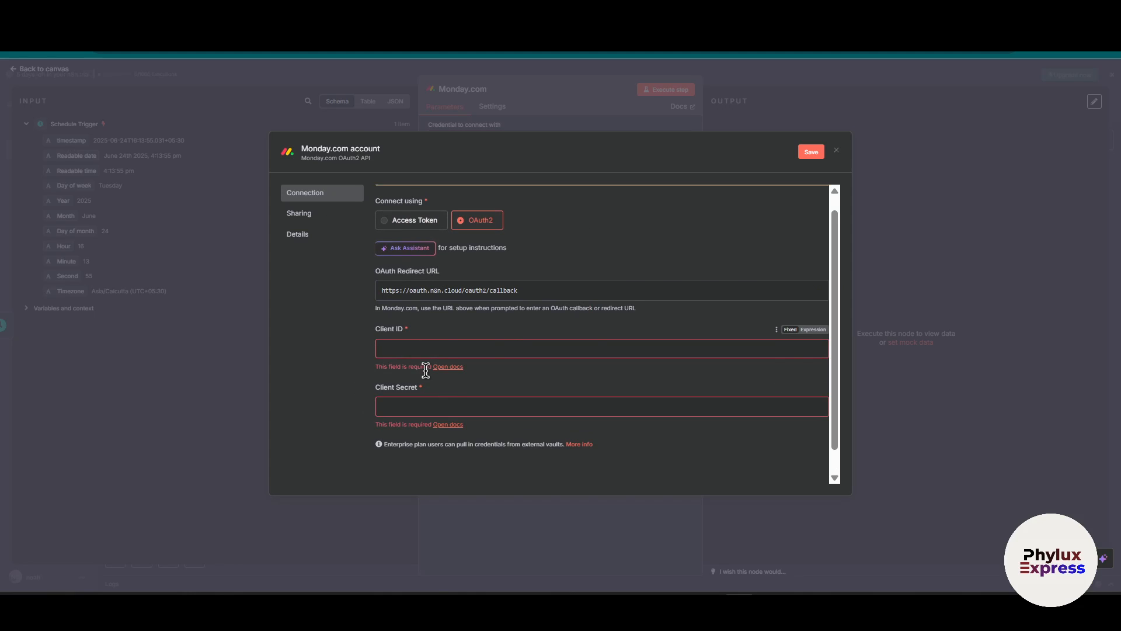
{"action": "left_click", "coordinate": [420, 226]}
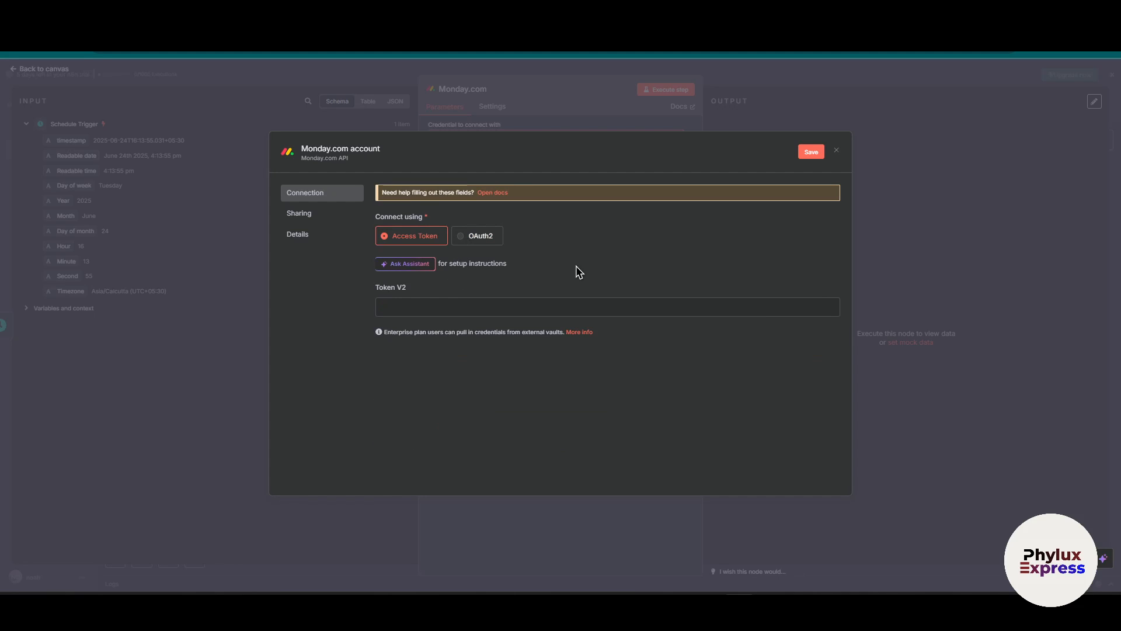
Switch to monday.com and open the My access tokens page in its Developer Center.
{"action": "left_click", "coordinate": [447, 303]}
{"action": "double_click", "coordinate": [402, 288]}
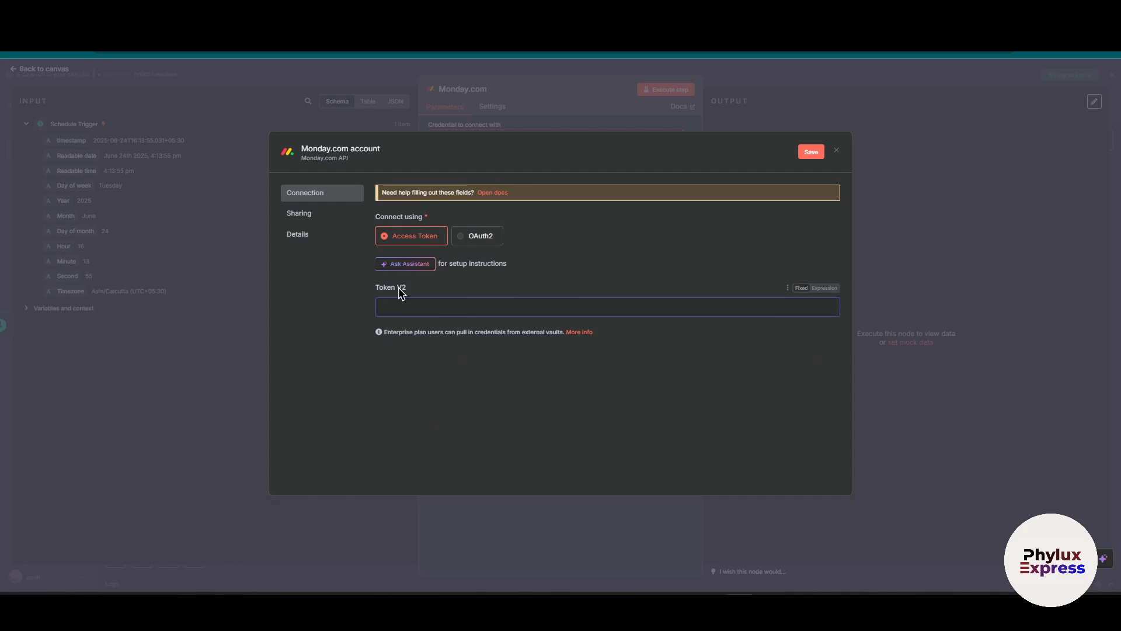
{"action": "left_click", "coordinate": [851, 485]}
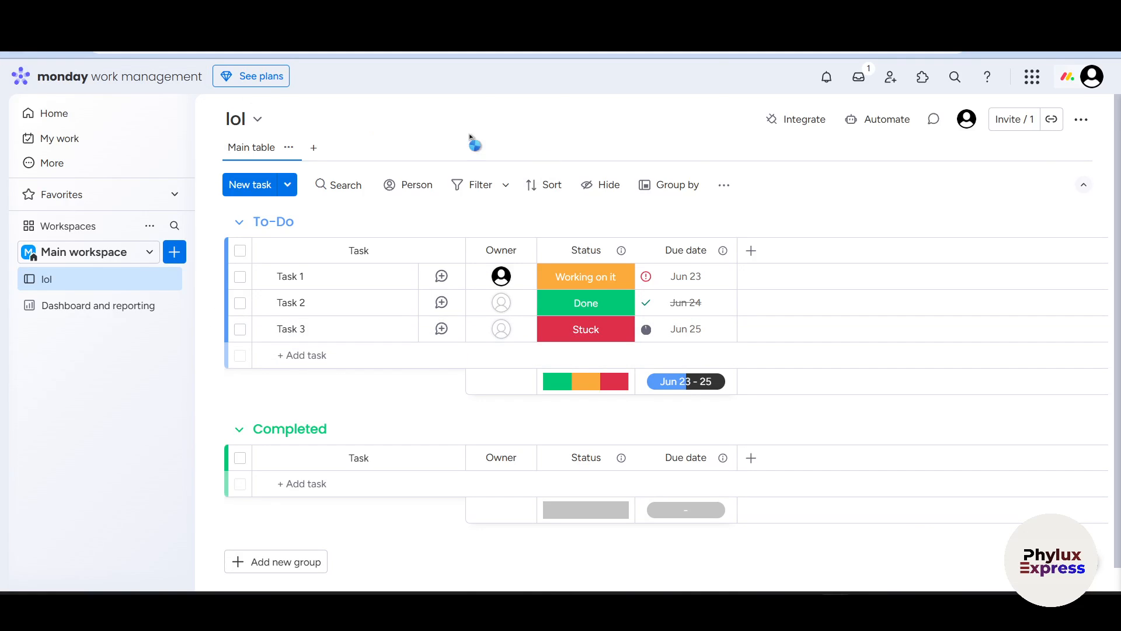
{"action": "left_click", "coordinate": [1092, 77]}
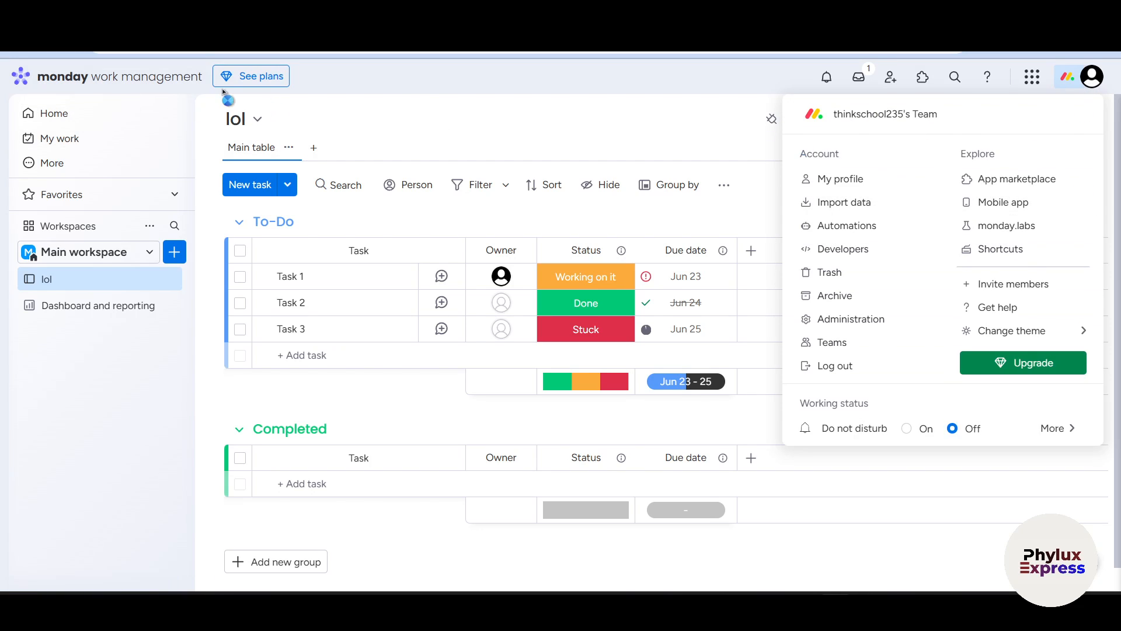
{"action": "left_click", "coordinate": [419, 87]}
{"action": "left_click", "coordinate": [1090, 79]}
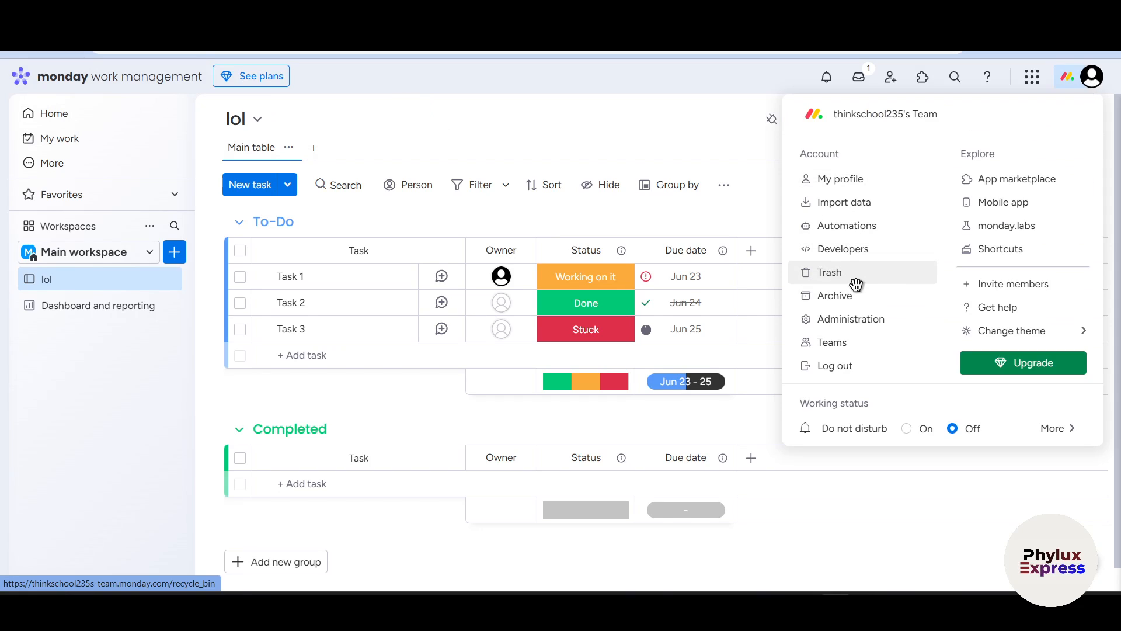
{"action": "left_click", "coordinate": [857, 247]}
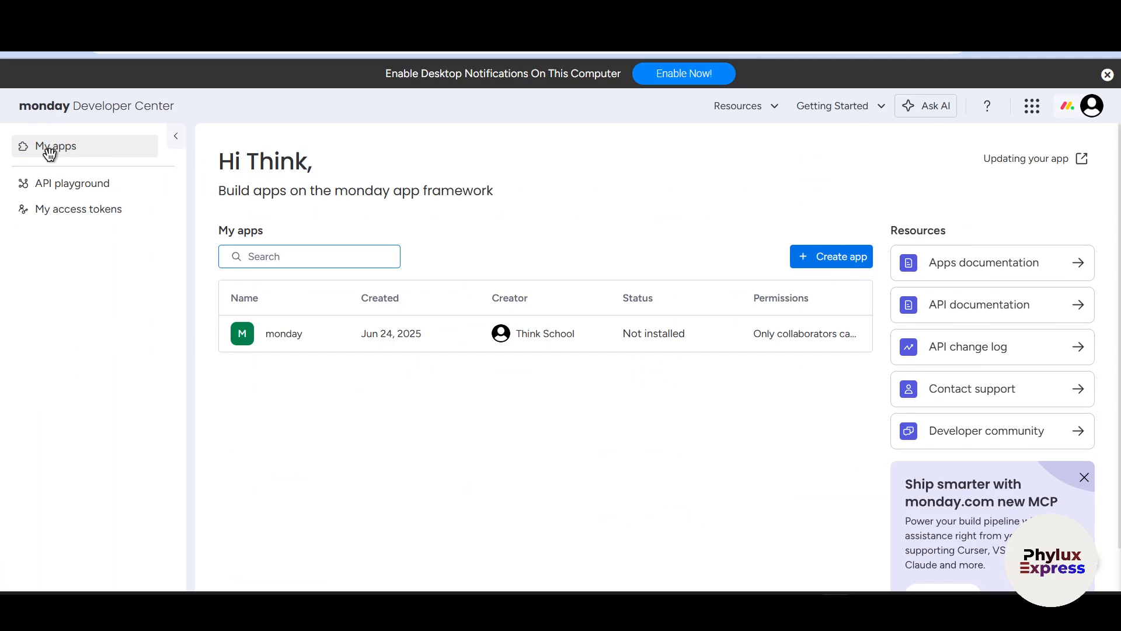
{"action": "left_click", "coordinate": [56, 214]}
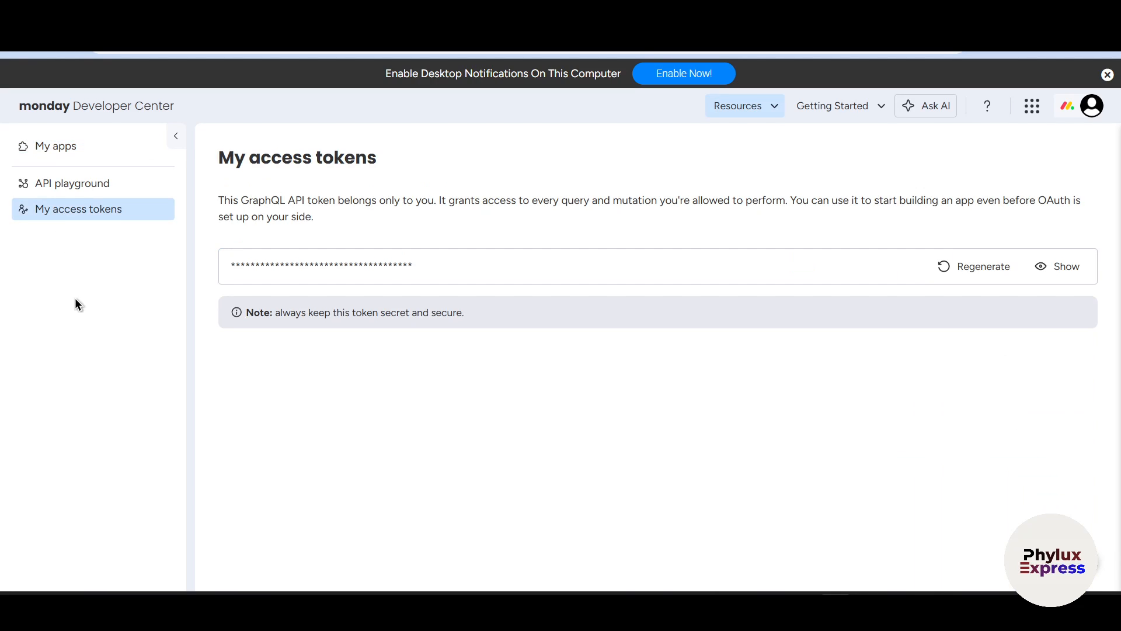
Reveal the existing personal API access token and copy it, without regenerating it.
{"action": "left_click", "coordinate": [992, 277]}
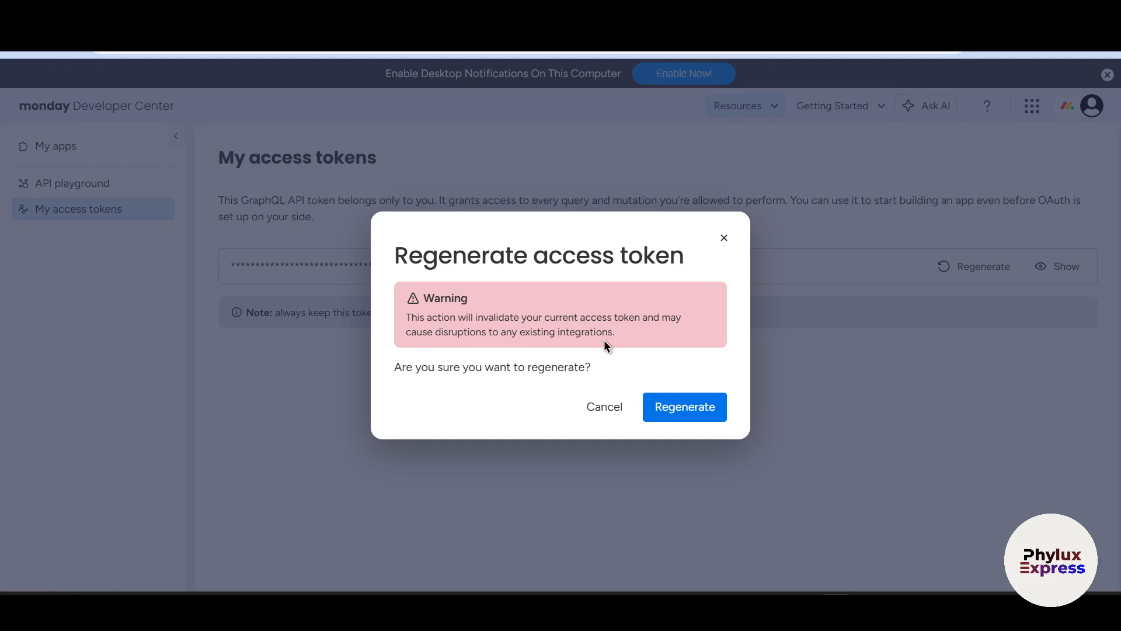
{"action": "left_click", "coordinate": [728, 238]}
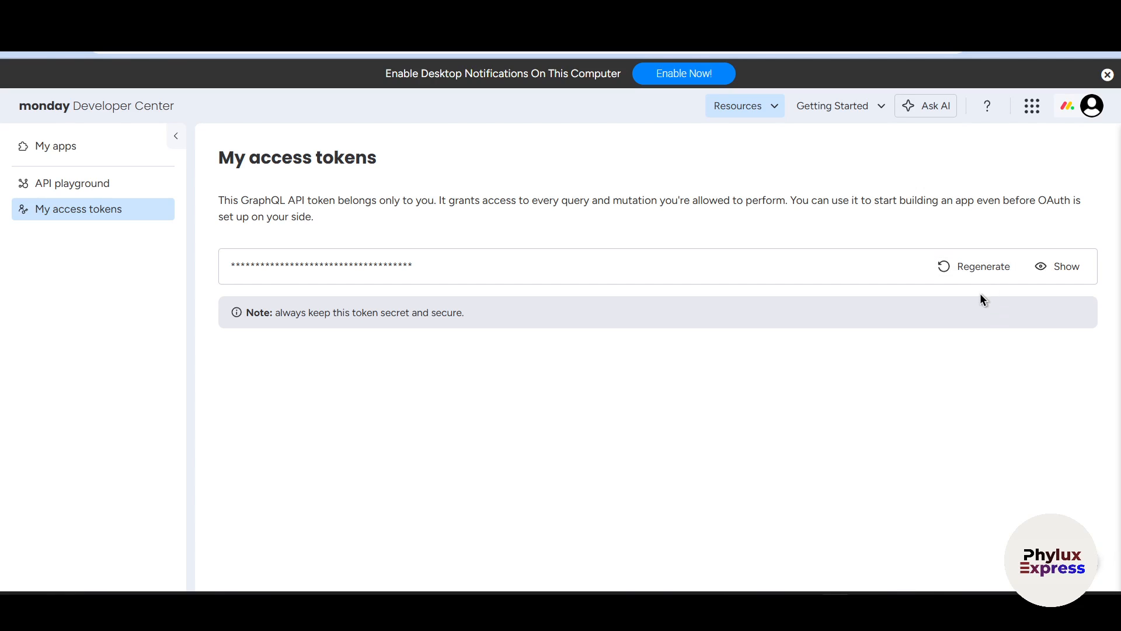
{"action": "left_click", "coordinate": [1081, 272]}
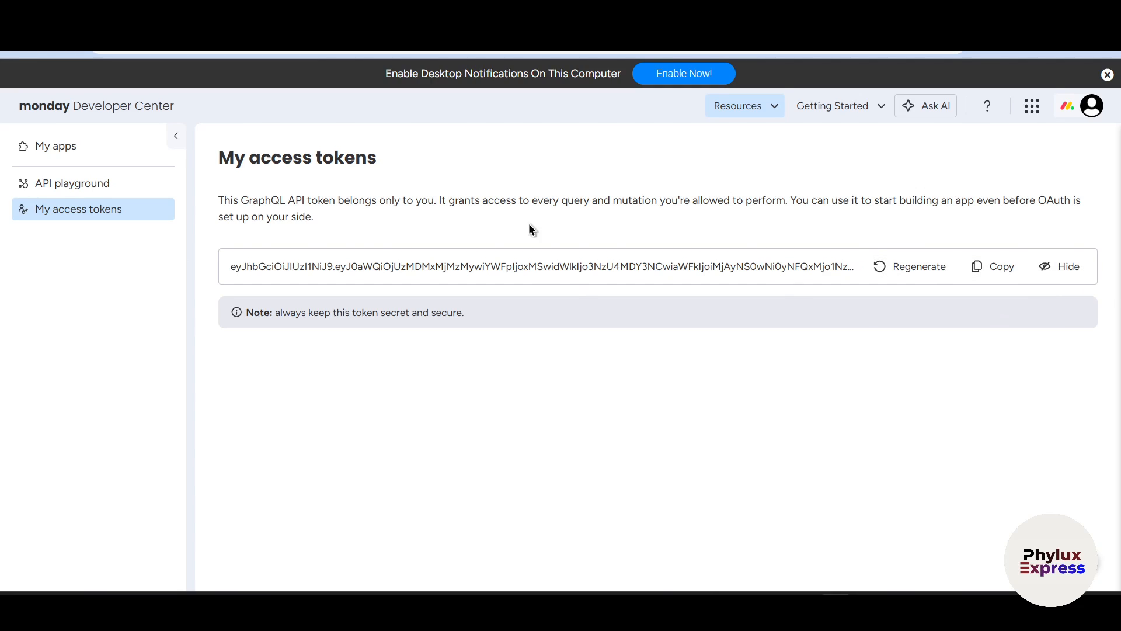
{"action": "left_click", "coordinate": [999, 270]}
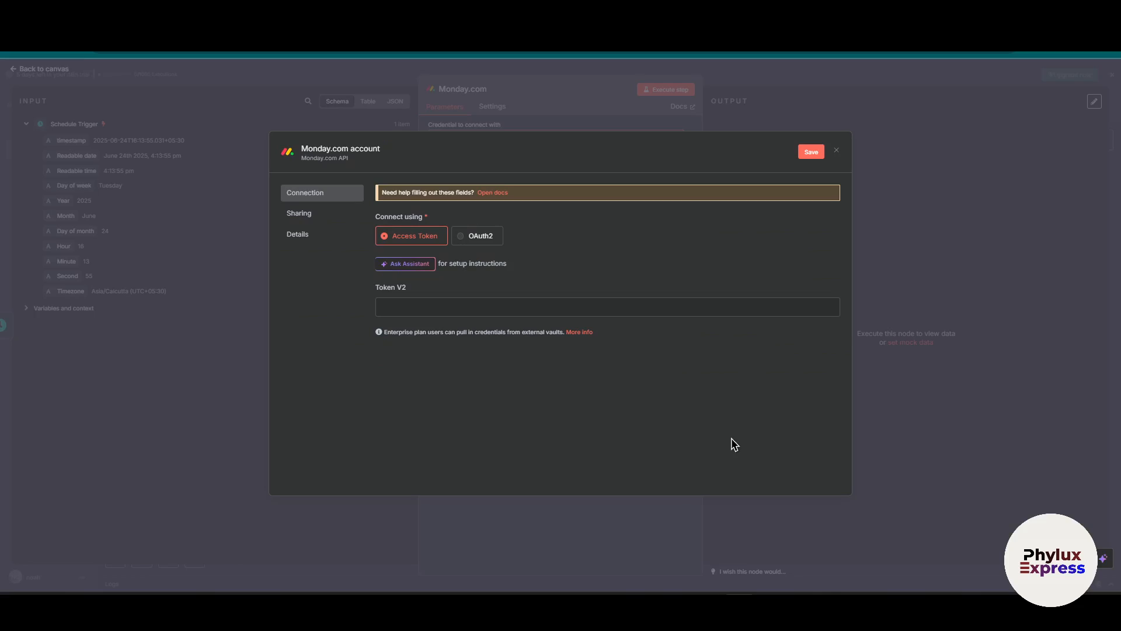
Paste the copied access token into the Token V2 field of the n8n Monday.com credential, save it and close the dialog.
{"action": "left_click", "coordinate": [513, 305]}
{"action": "right_click", "coordinate": [511, 306]}
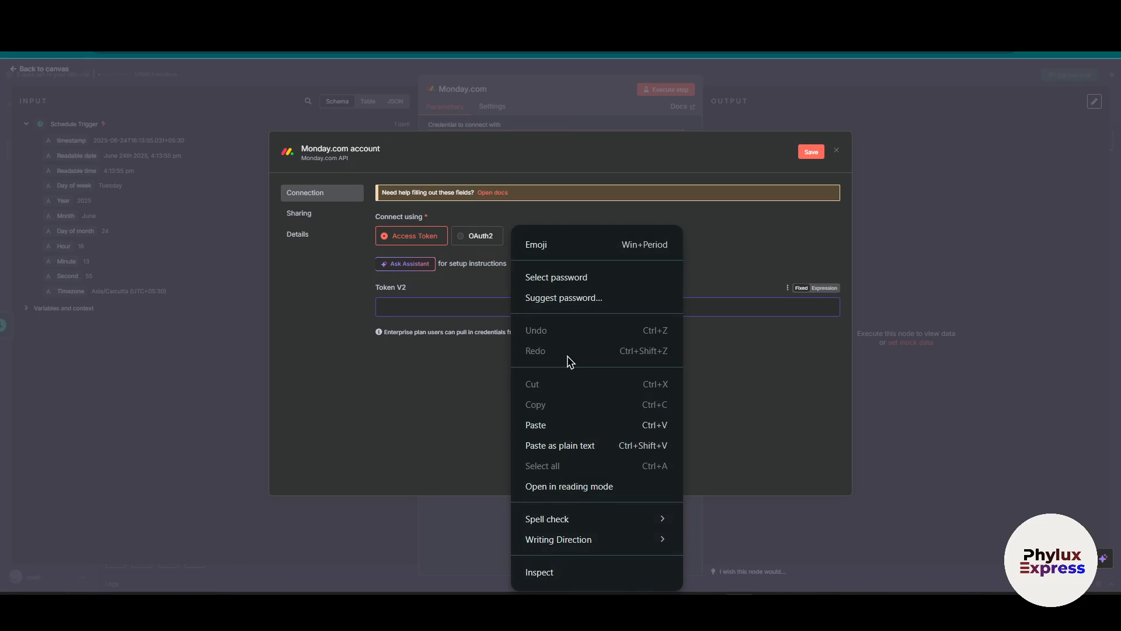
{"action": "left_click", "coordinate": [569, 424]}
{"action": "left_click", "coordinate": [811, 153]}
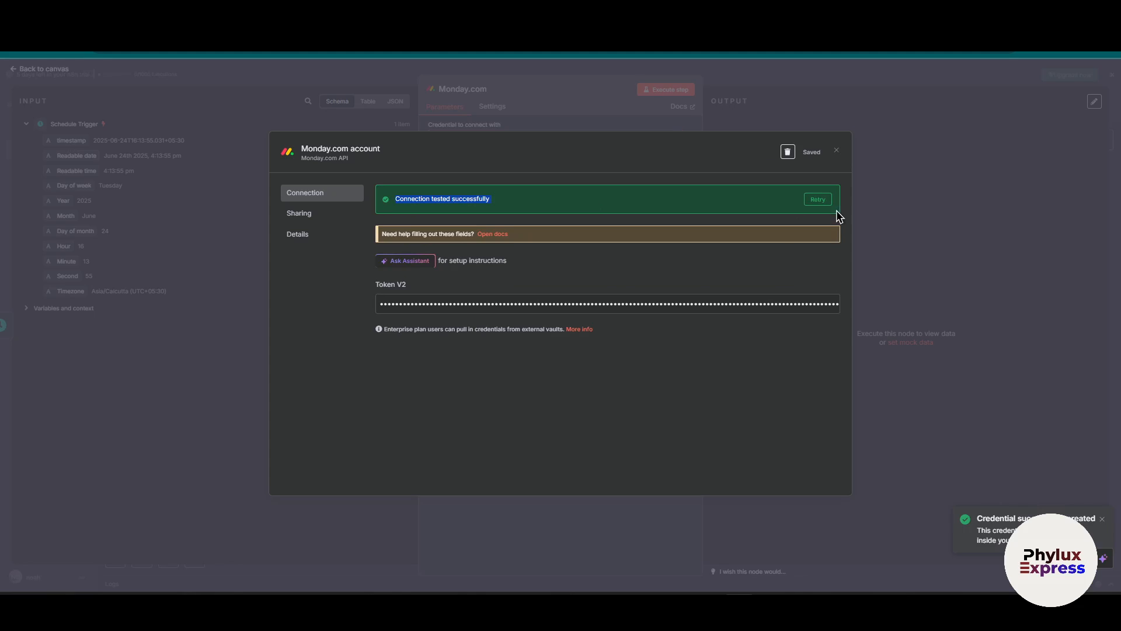
{"action": "left_click", "coordinate": [836, 151]}
Try to execute the Monday.com archive step without choosing a board, and view the available resource types.
{"action": "left_click", "coordinate": [659, 90]}
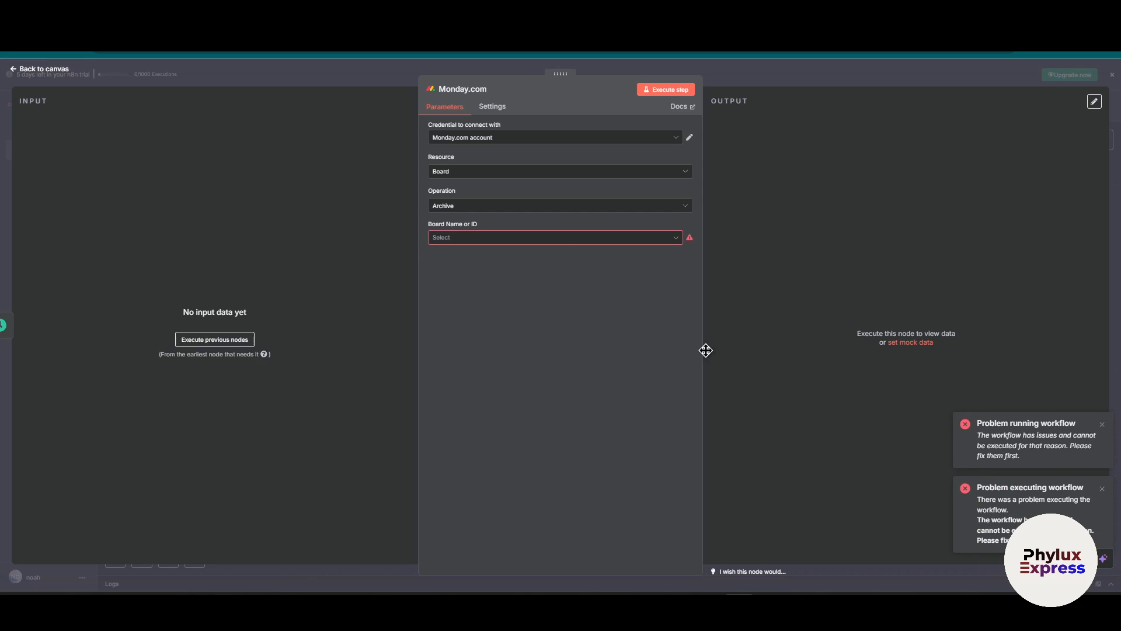
{"action": "left_click", "coordinate": [534, 173]}
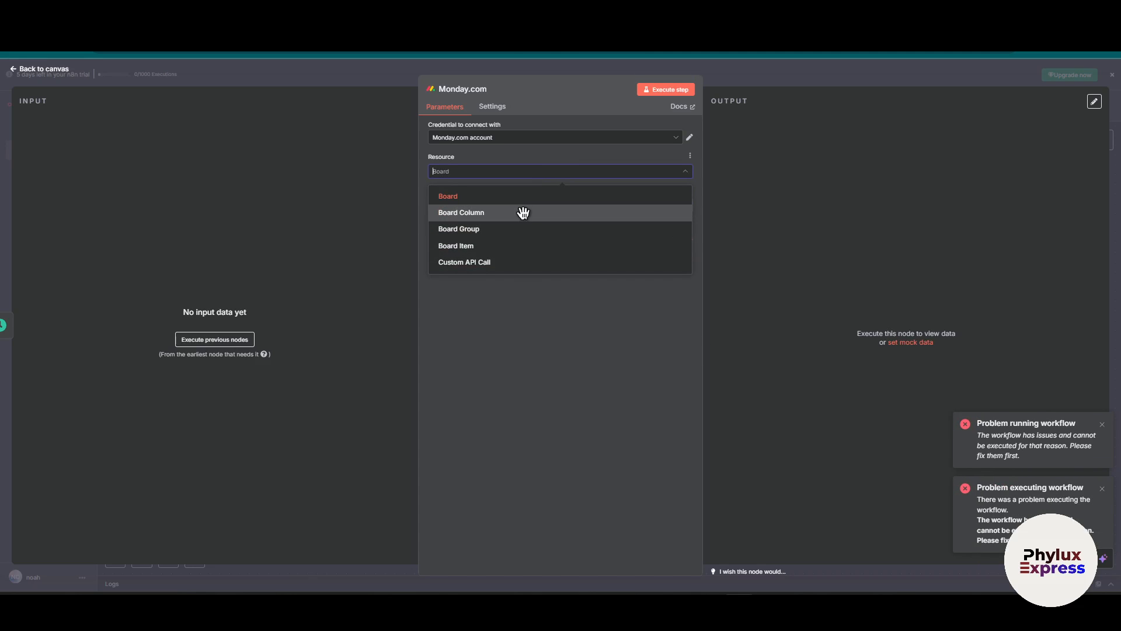
{"action": "left_click", "coordinate": [589, 373]}
Configure the Monday.com node to create a public board named "hello" and execute the step.
{"action": "left_click", "coordinate": [545, 207]}
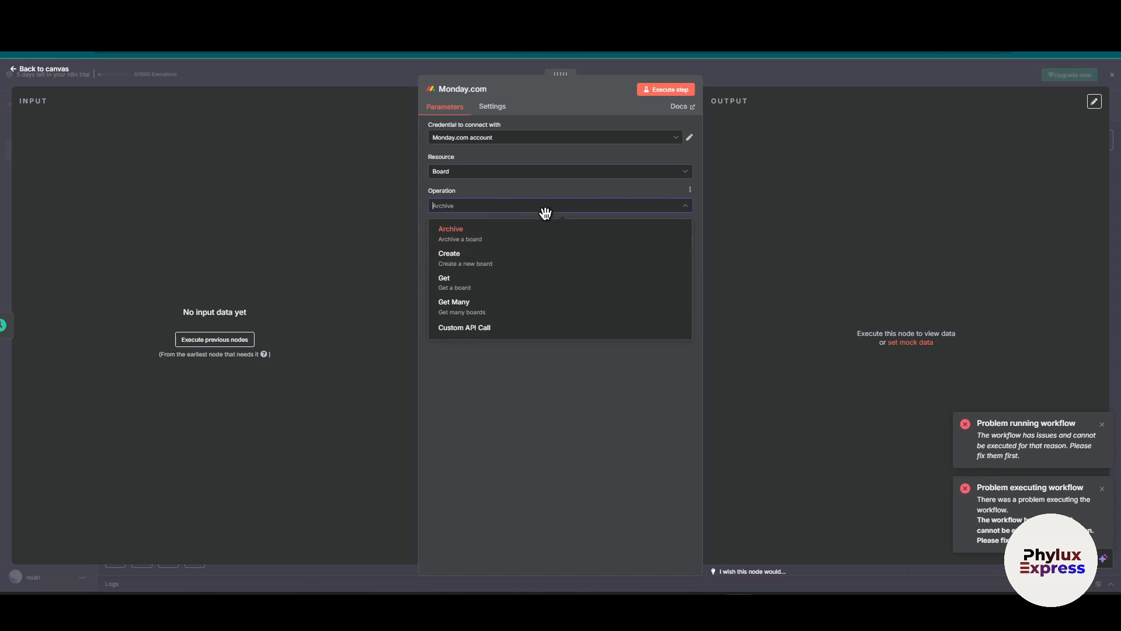
{"action": "left_click", "coordinate": [524, 254]}
{"action": "left_click", "coordinate": [529, 238]}
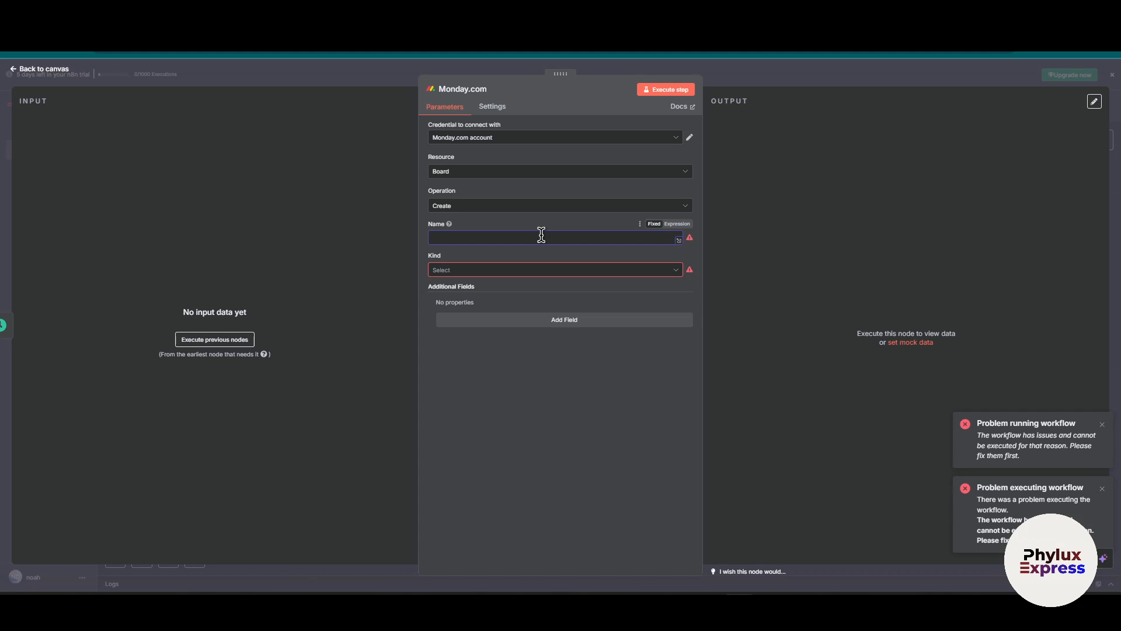
{"action": "type", "text": "hello"}
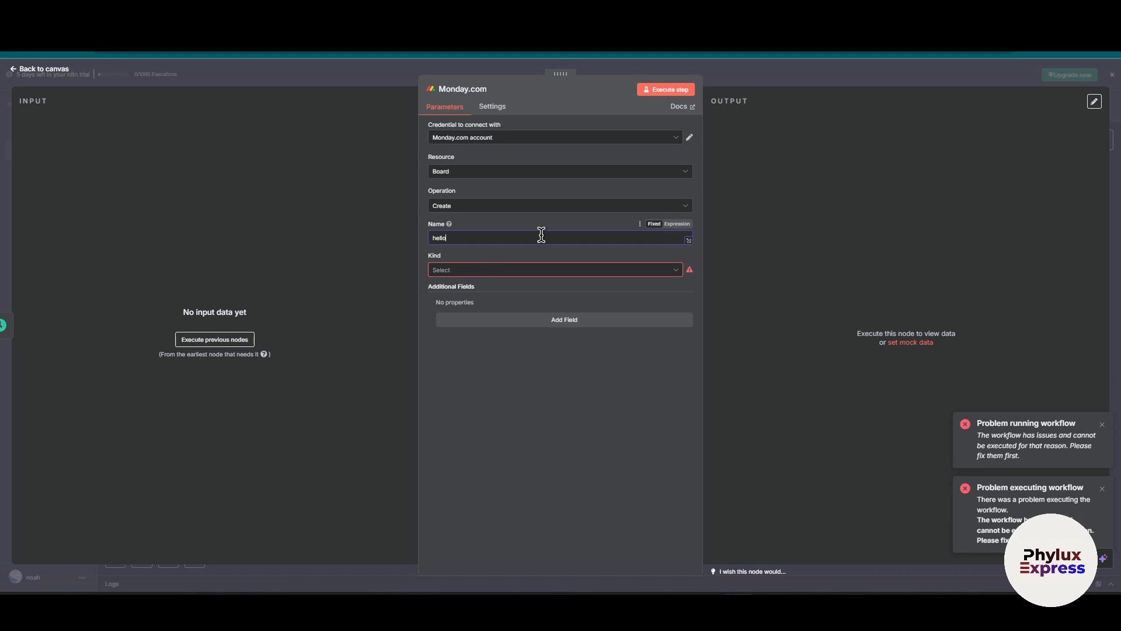
{"action": "left_click", "coordinate": [478, 268]}
{"action": "left_click", "coordinate": [495, 312]}
{"action": "left_click", "coordinate": [667, 90]}
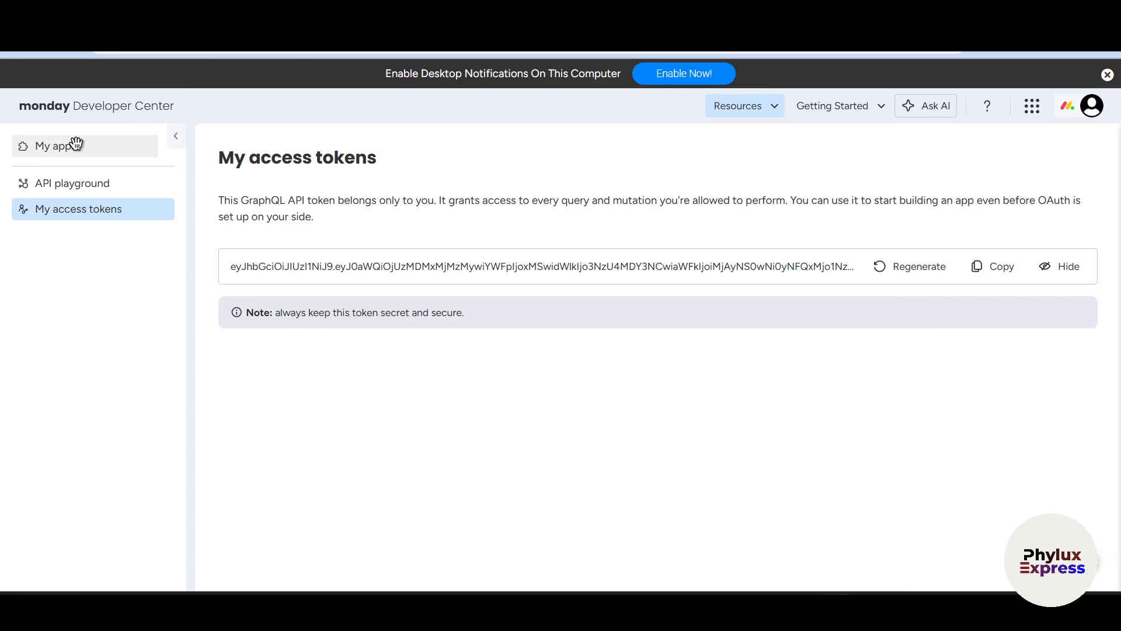
Open the hello board in monday.com's Main workspace and return to the n8n workflow canvas.
{"action": "left_click", "coordinate": [76, 144]}
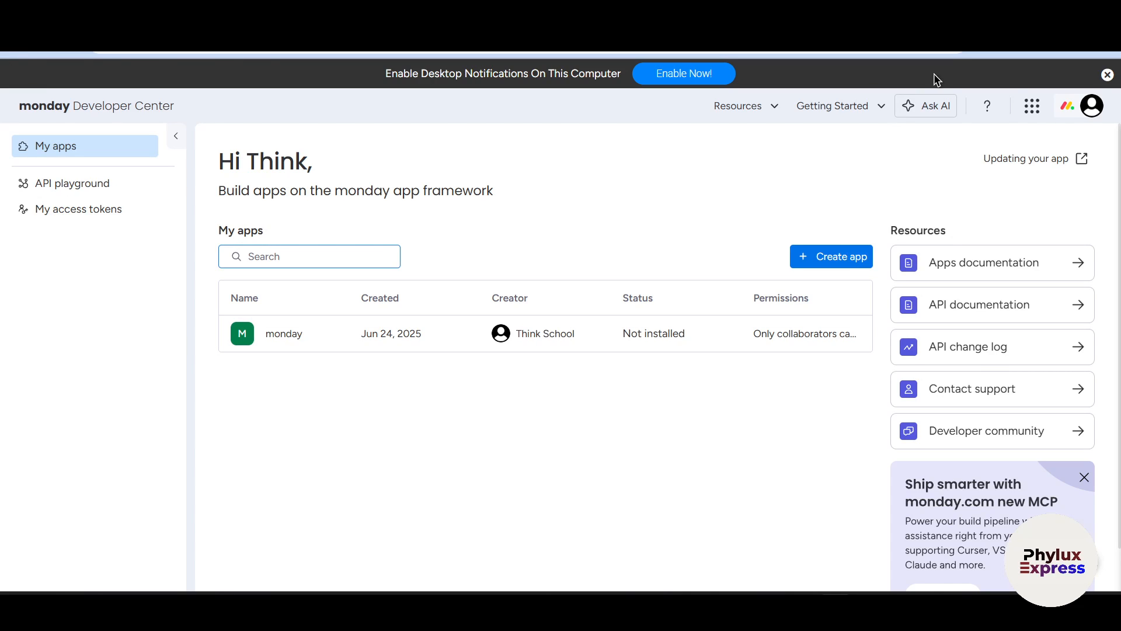
{"action": "left_click", "coordinate": [1108, 74]}
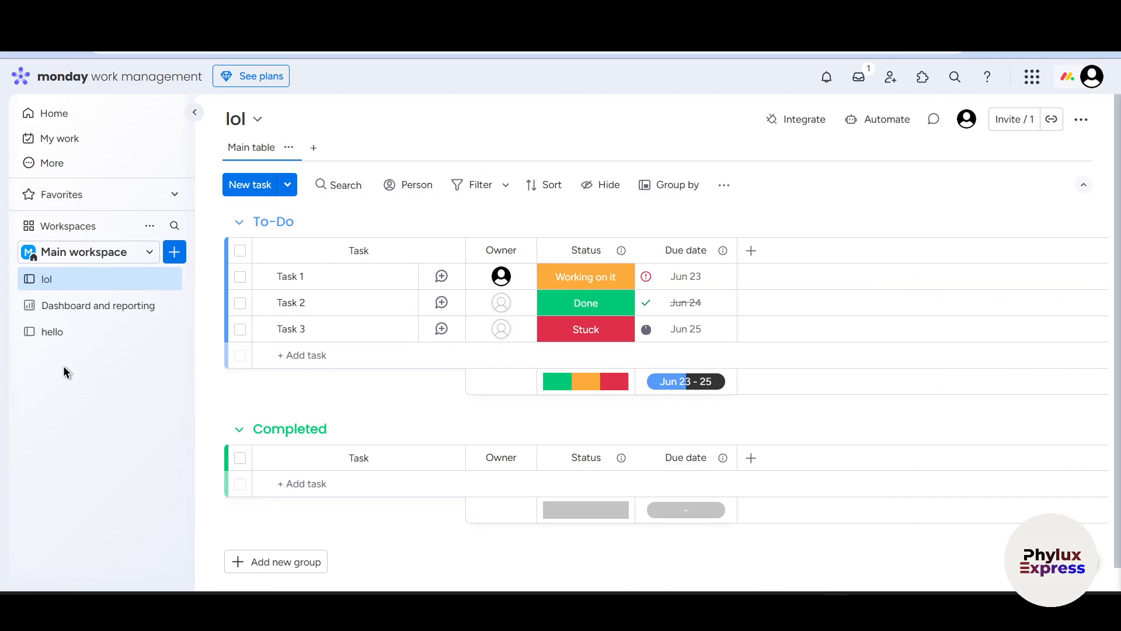
{"action": "left_click", "coordinate": [79, 332]}
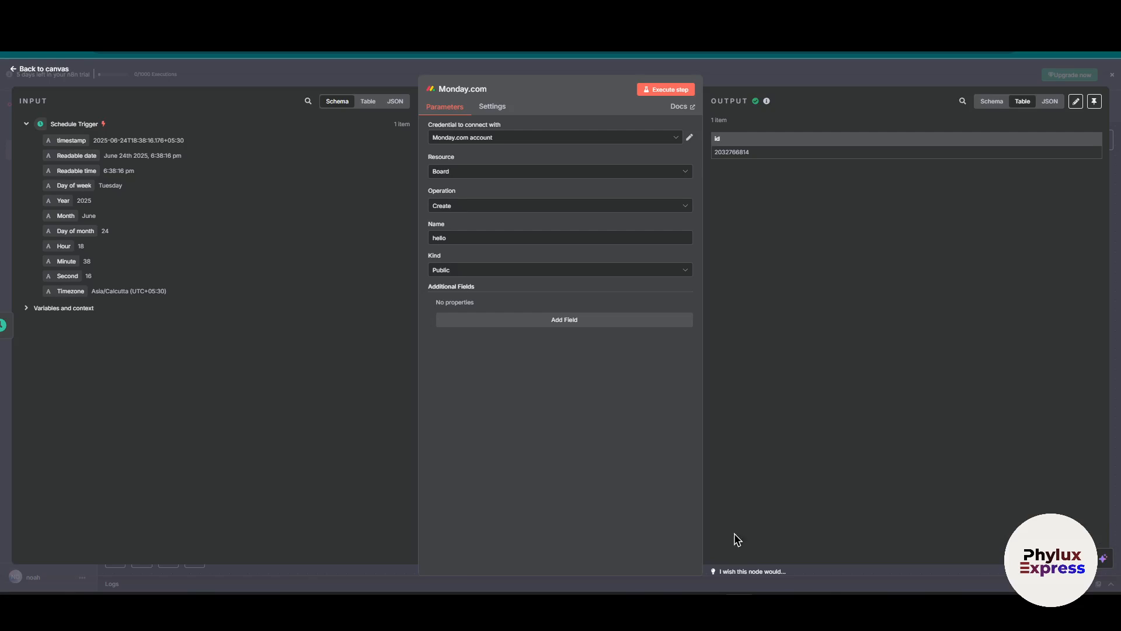
{"action": "left_click", "coordinate": [666, 71]}
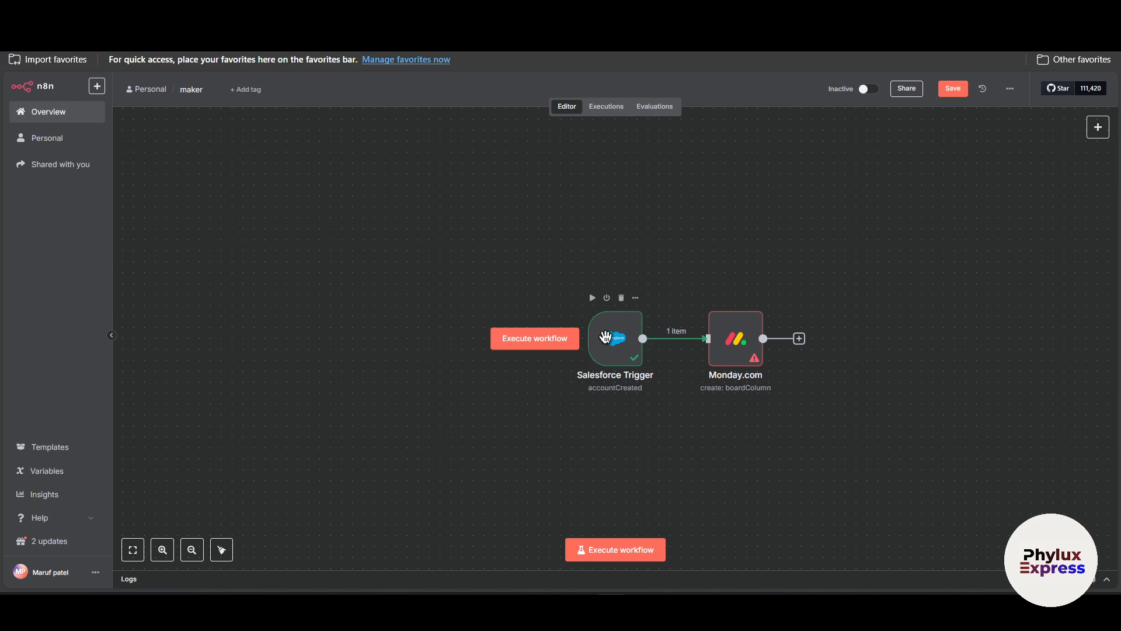
Create a new credential for the Monday.com node, set it to connect using OAuth2, and copy its OAuth redirect URL.
{"action": "mouse_move", "coordinate": [743, 350]}
{"action": "left_mouse_down"}
{"action": "mouse_move", "coordinate": [753, 339]}
{"action": "mouse_move", "coordinate": [754, 371]}
{"action": "mouse_move", "coordinate": [751, 340]}
{"action": "left_mouse_up"}
{"action": "mouse_move", "coordinate": [743, 367]}
{"action": "left_mouse_down"}
{"action": "mouse_move", "coordinate": [755, 334]}
{"action": "mouse_move", "coordinate": [754, 373]}
{"action": "left_mouse_up"}
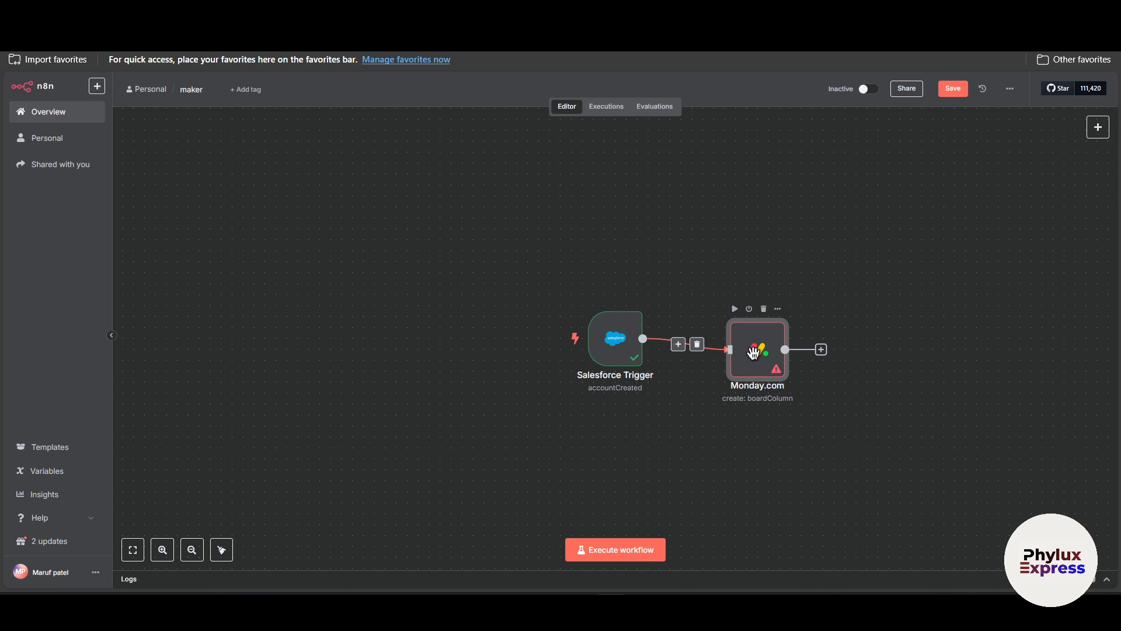
{"action": "double_click", "coordinate": [759, 355]}
{"action": "left_click", "coordinate": [558, 160]}
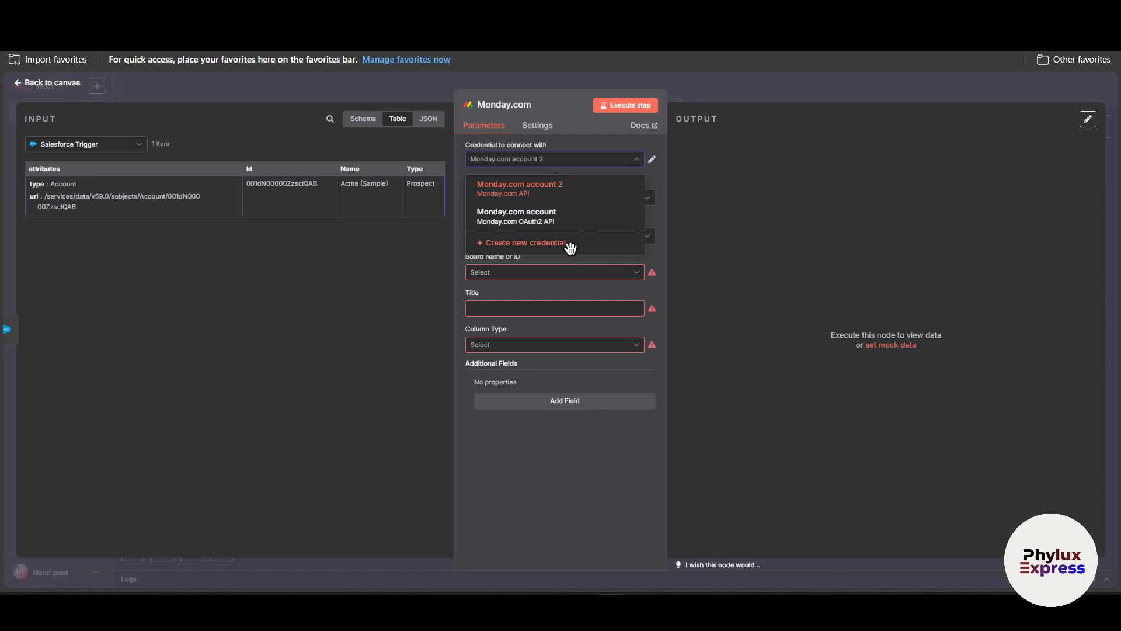
{"action": "left_click", "coordinate": [532, 247]}
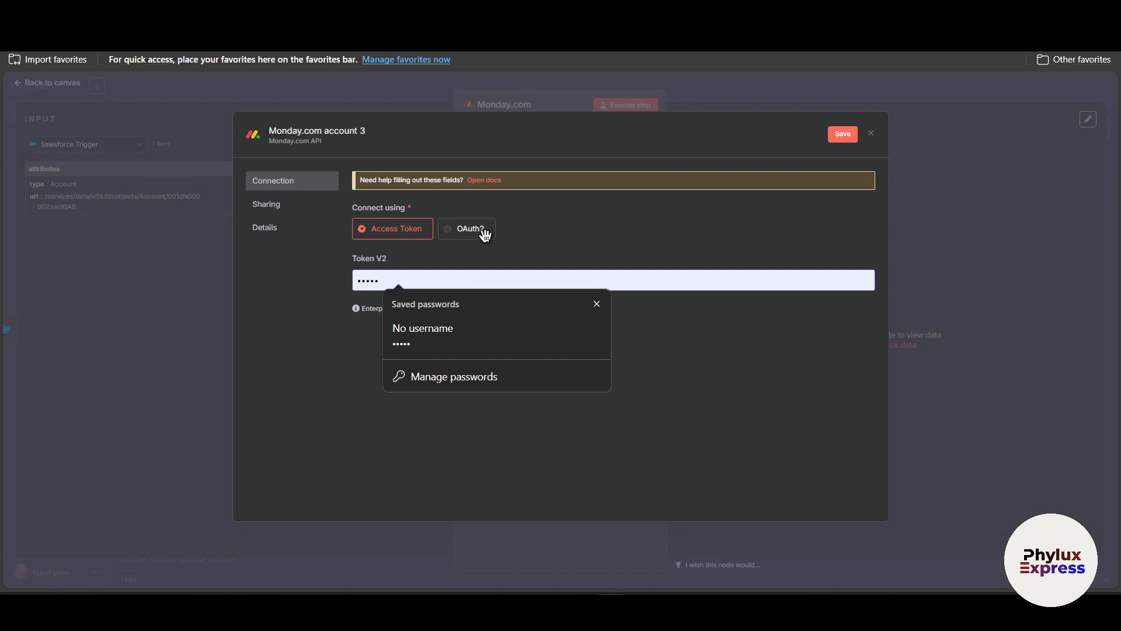
{"action": "left_click", "coordinate": [458, 229]}
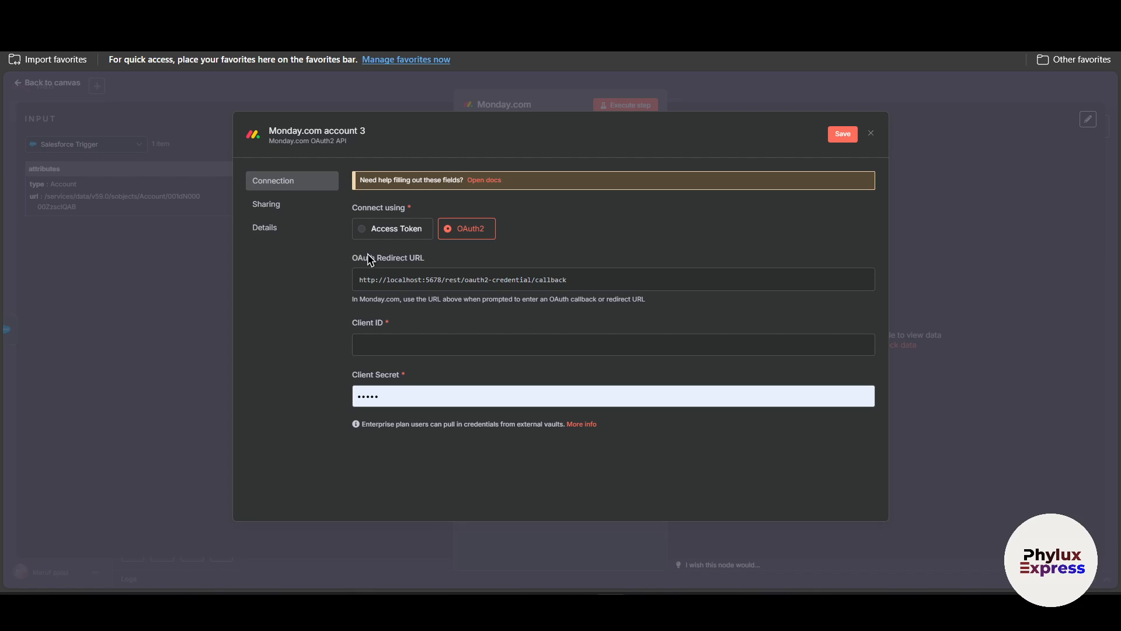
{"action": "left_click_drag", "start_coordinate": [355, 267], "coordinate": [551, 255]}
{"action": "left_click", "coordinate": [826, 281]}
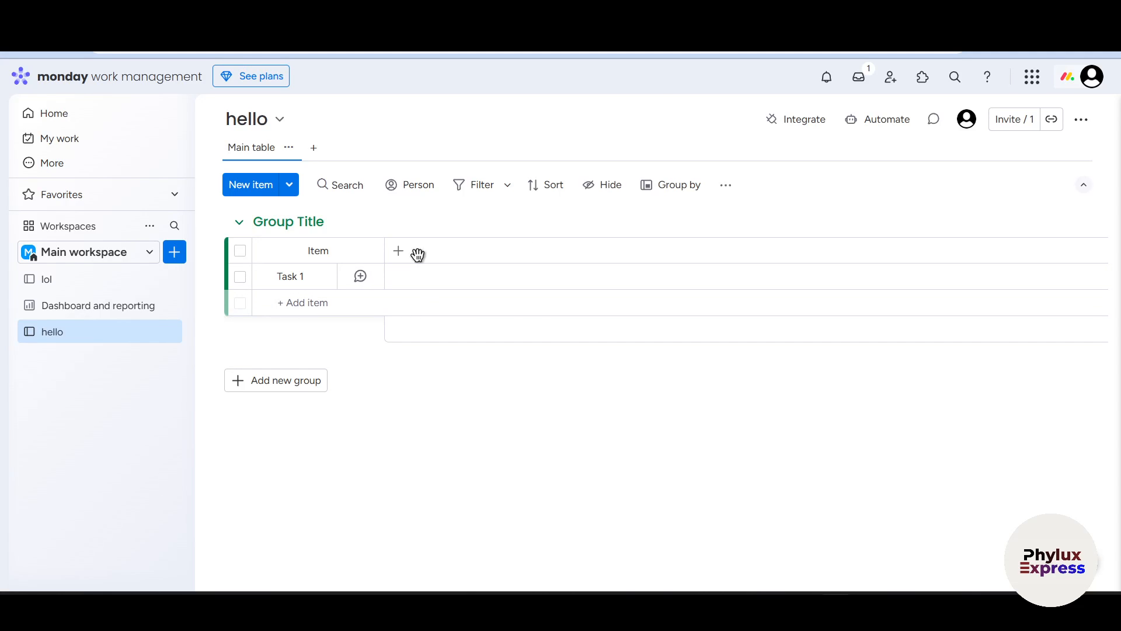
Switch to monday.com, open the Developer Center's My apps page, and create a new app.
{"action": "left_click", "coordinate": [1097, 78]}
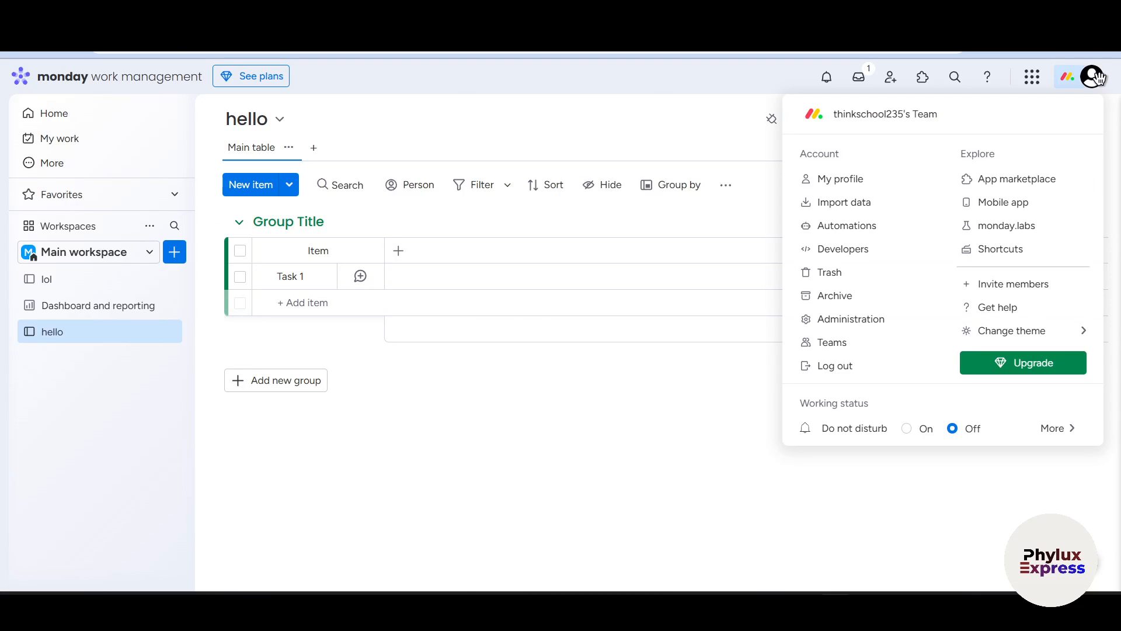
{"action": "left_click", "coordinate": [826, 251]}
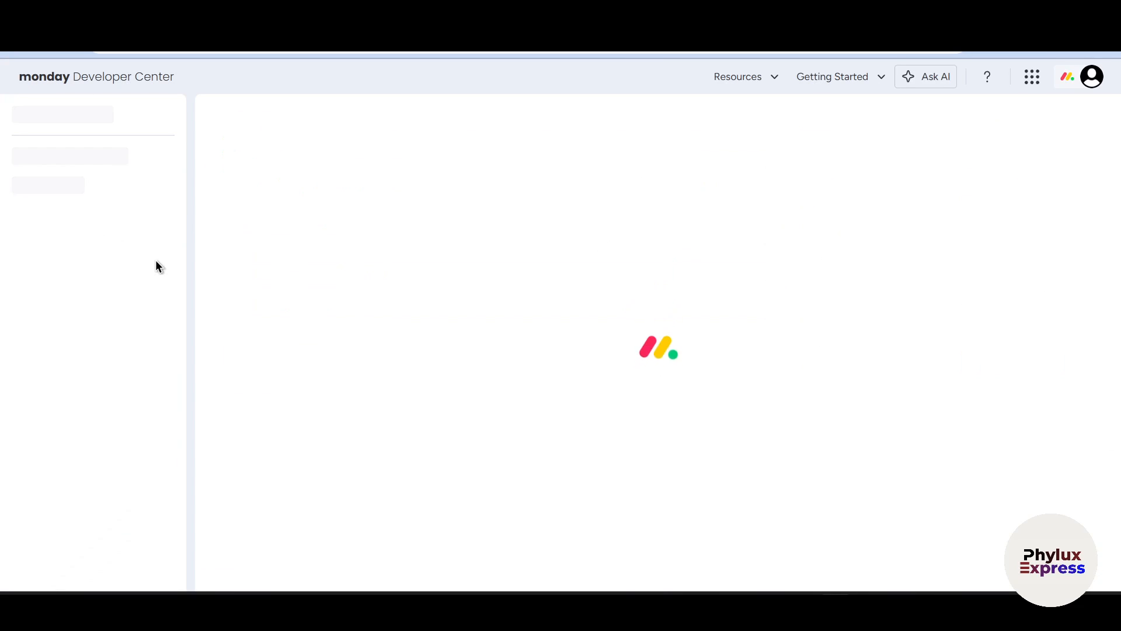
{"action": "left_click", "coordinate": [75, 118]}
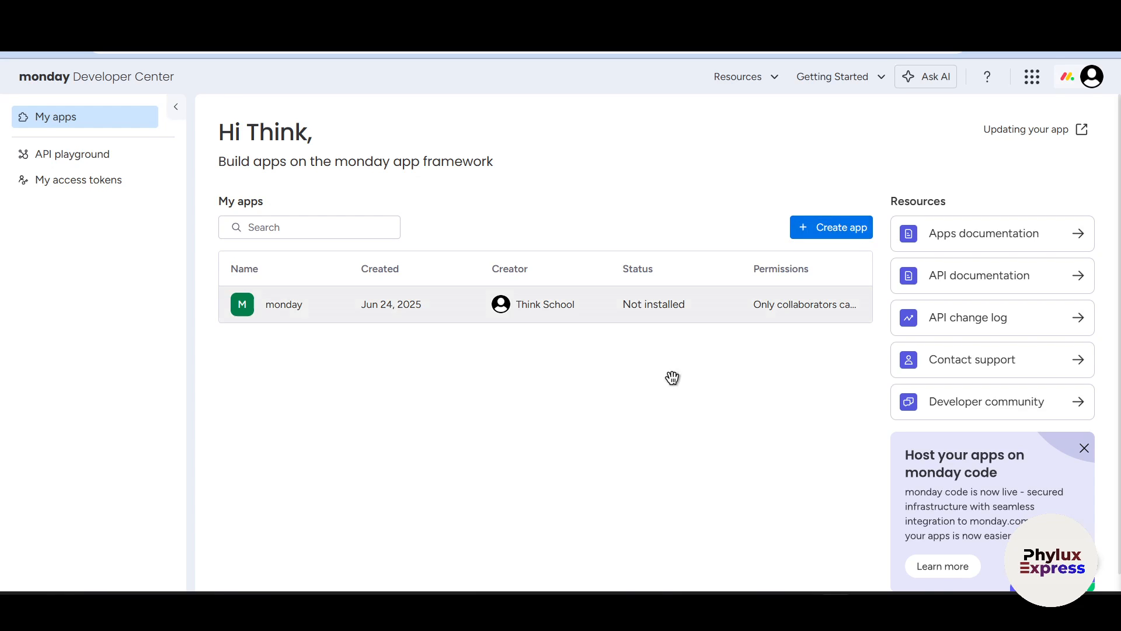
{"action": "left_click", "coordinate": [803, 230]}
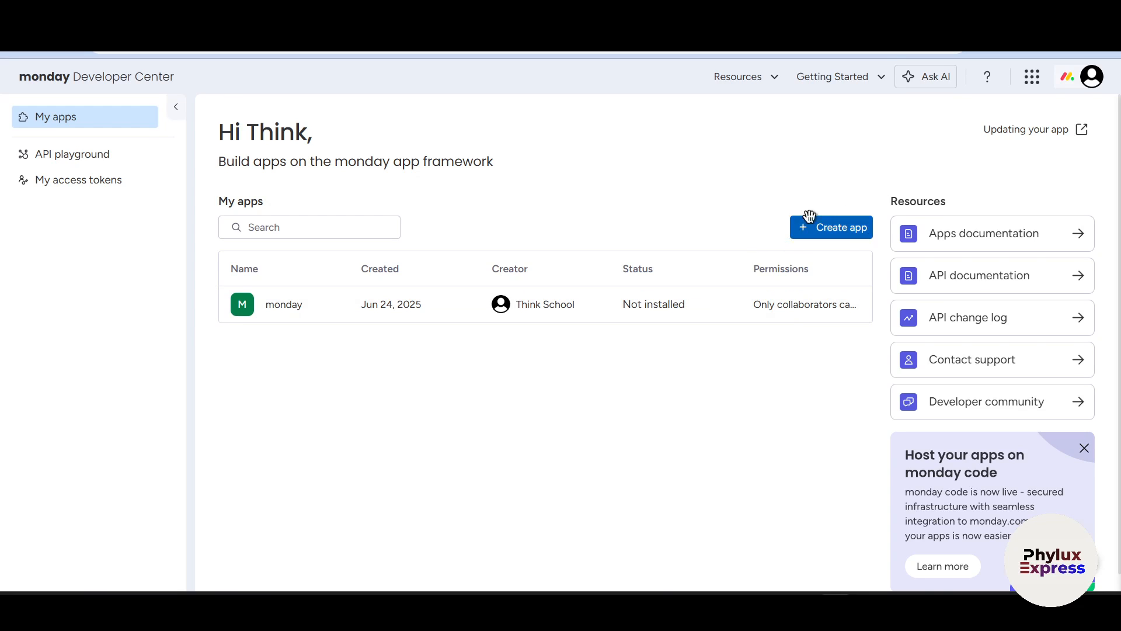
{"action": "left_click", "coordinate": [847, 228]}
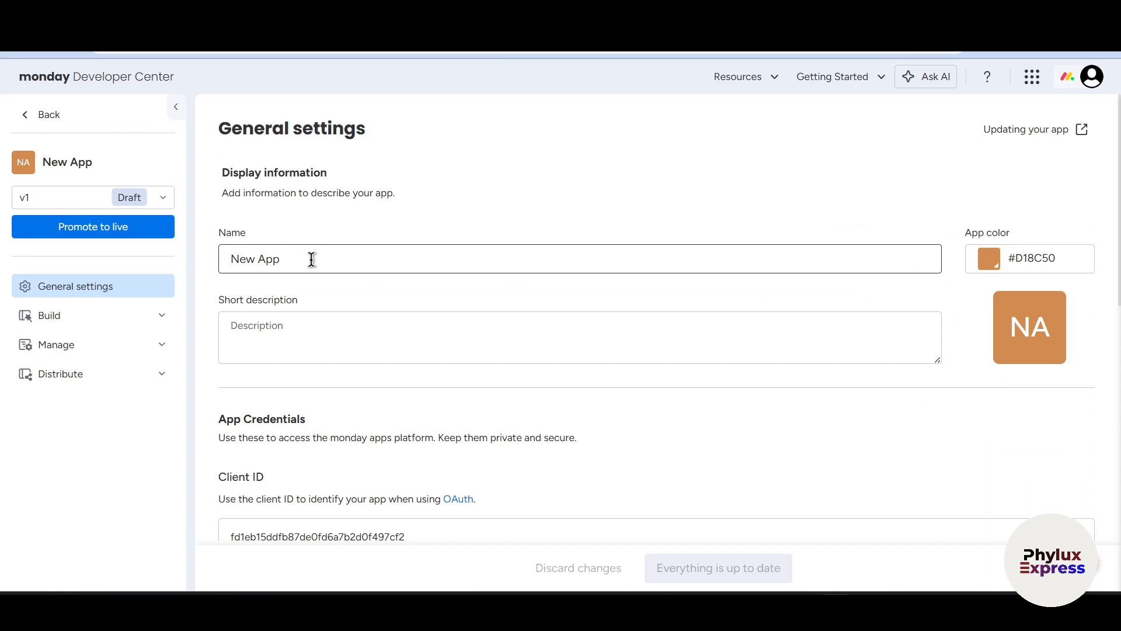
Enter connectionn8nap as the app's name and generate a short description for it.
{"action": "triple_click", "coordinate": [318, 257]}
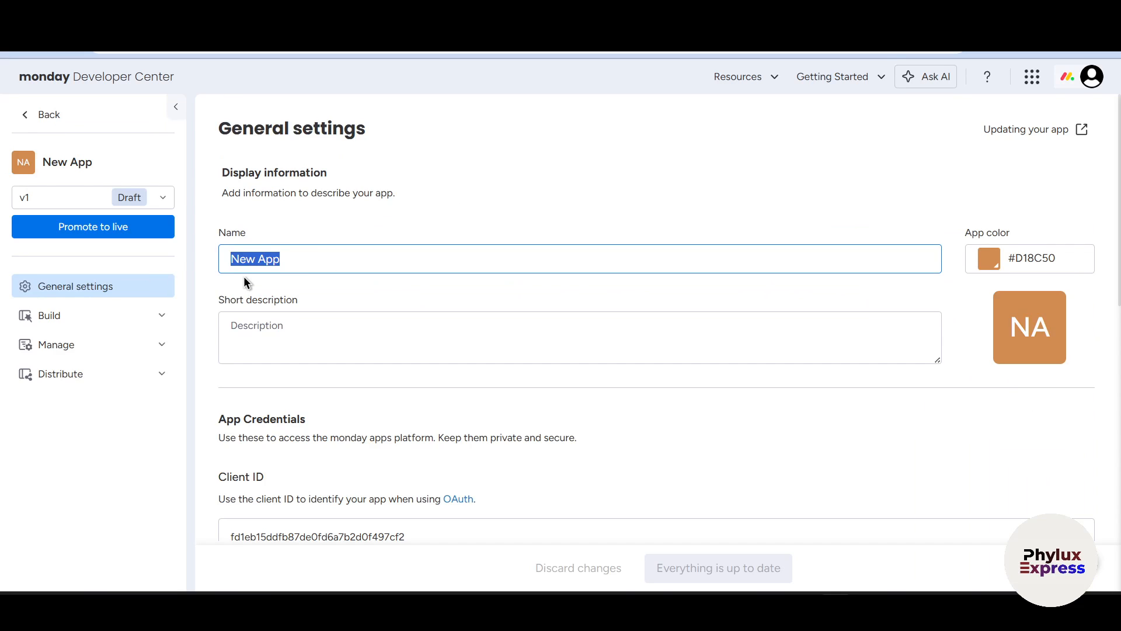
{"action": "key", "text": "BackSpace"}
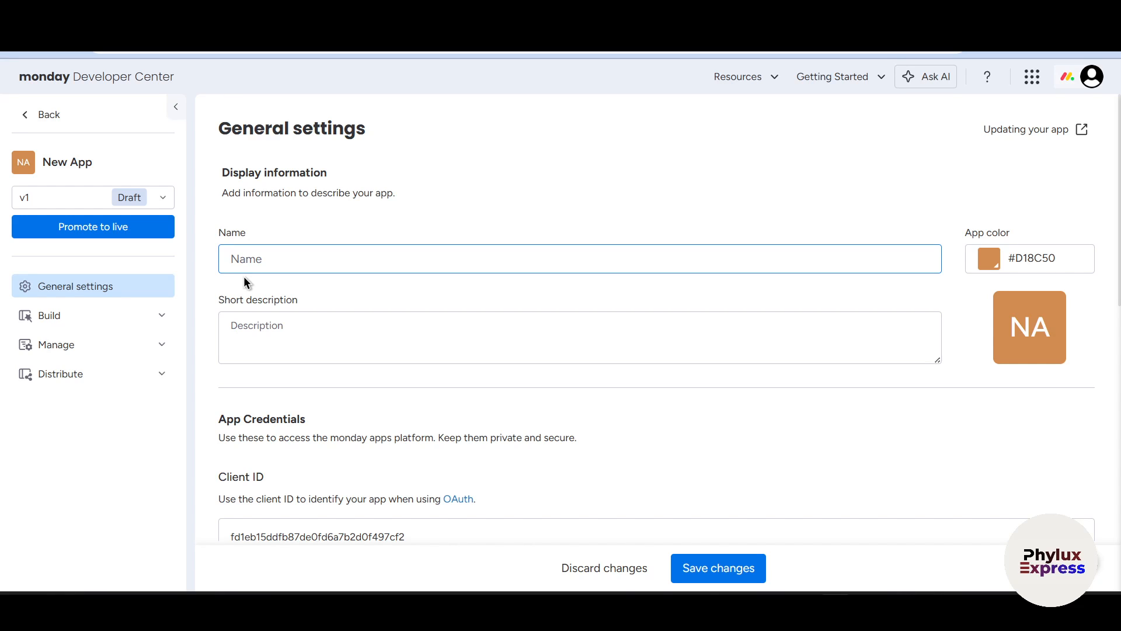
{"action": "type", "text": "connectionn8nap"}
{"action": "left_click", "coordinate": [420, 348]}
Copy the Client ID from the app's credentials.
{"action": "scroll", "coordinate": [422, 356], "scroll_direction": "down", "scroll_amount": 3}
{"action": "scroll", "coordinate": [418, 265], "scroll_direction": "down", "scroll_amount": 1}
{"action": "left_click", "coordinate": [499, 184]}
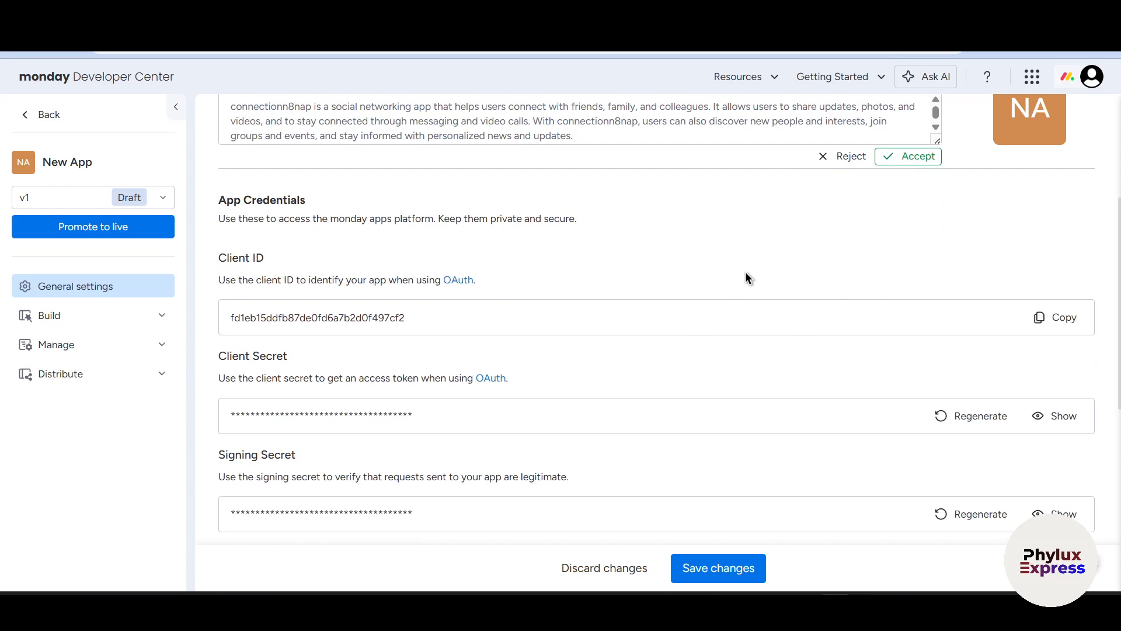
{"action": "left_click", "coordinate": [1066, 315]}
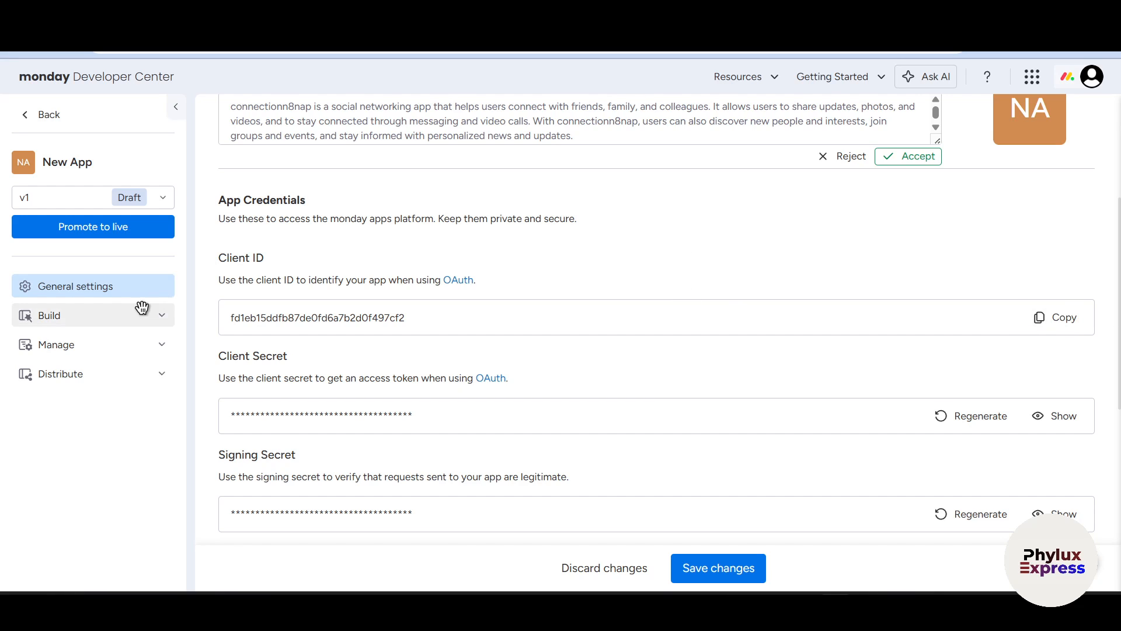
Open the app's OAuth & permissions and enable all me, boards, docs and workspaces scopes plus users:read.
{"action": "left_click", "coordinate": [122, 315]}
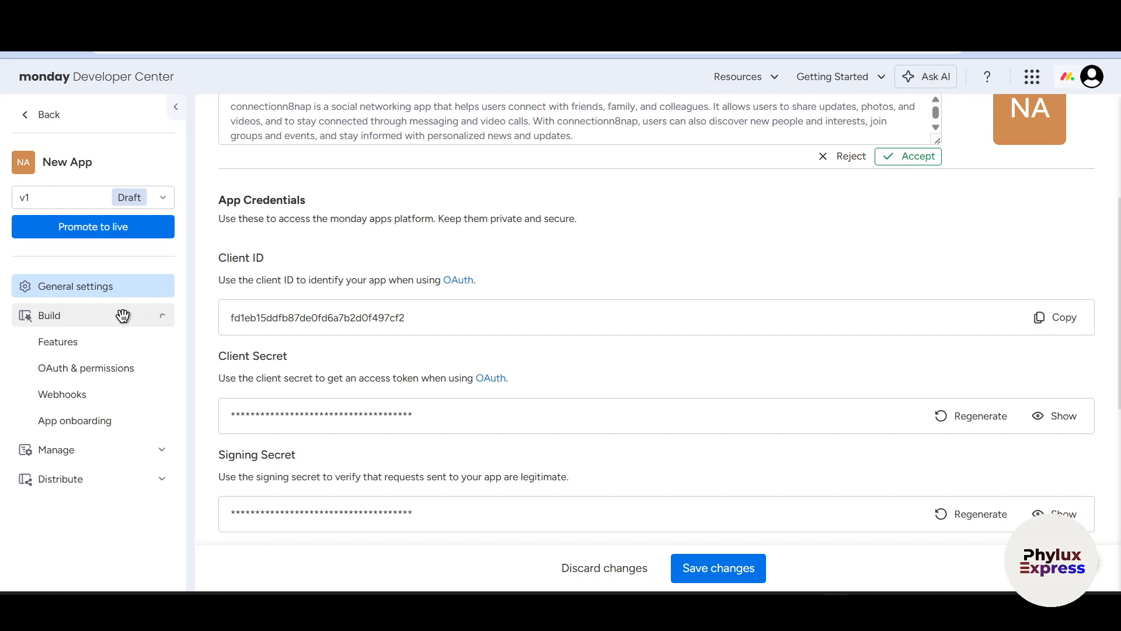
{"action": "left_click", "coordinate": [87, 376]}
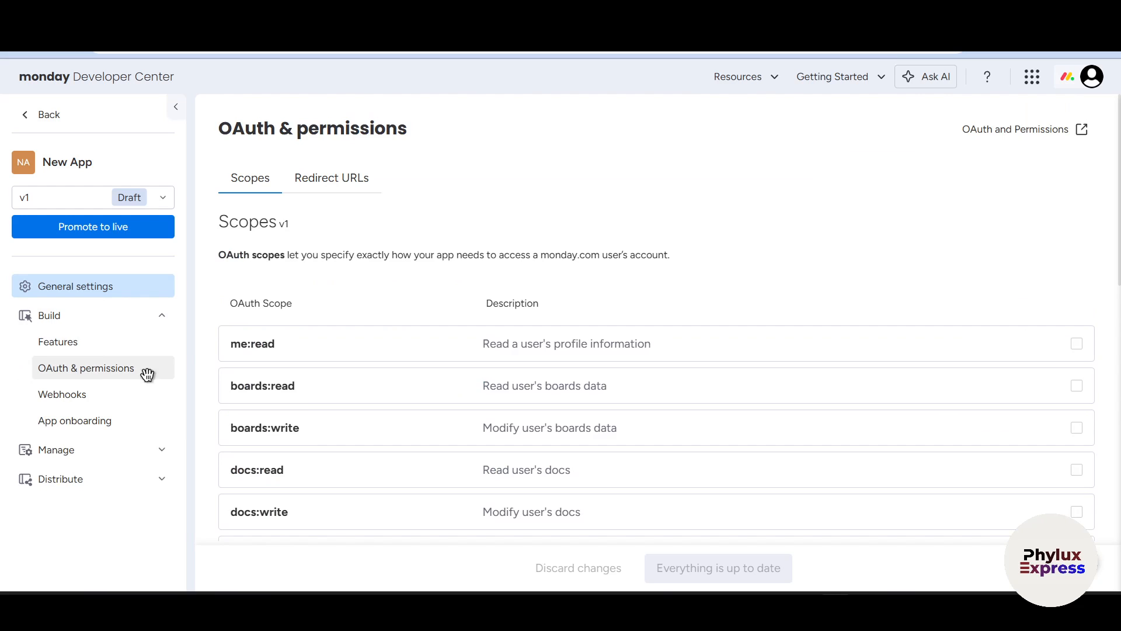
{"action": "left_click", "coordinate": [333, 349]}
{"action": "left_click", "coordinate": [380, 377]}
{"action": "left_click", "coordinate": [383, 435]}
{"action": "scroll", "coordinate": [496, 403], "scroll_direction": "down", "scroll_amount": 3}
{"action": "scroll", "coordinate": [500, 425], "scroll_direction": "down", "scroll_amount": 1}
{"action": "left_click", "coordinate": [510, 286]}
{"action": "left_click", "coordinate": [501, 260]}
{"action": "left_click", "coordinate": [515, 366]}
{"action": "left_click", "coordinate": [519, 335]}
{"action": "left_click", "coordinate": [518, 418]}
Enable the users:write, account:read, notifications:write, updates:read, updates:write, assets:read and tags:read scopes.
{"action": "scroll", "coordinate": [519, 409], "scroll_direction": "down", "scroll_amount": 3}
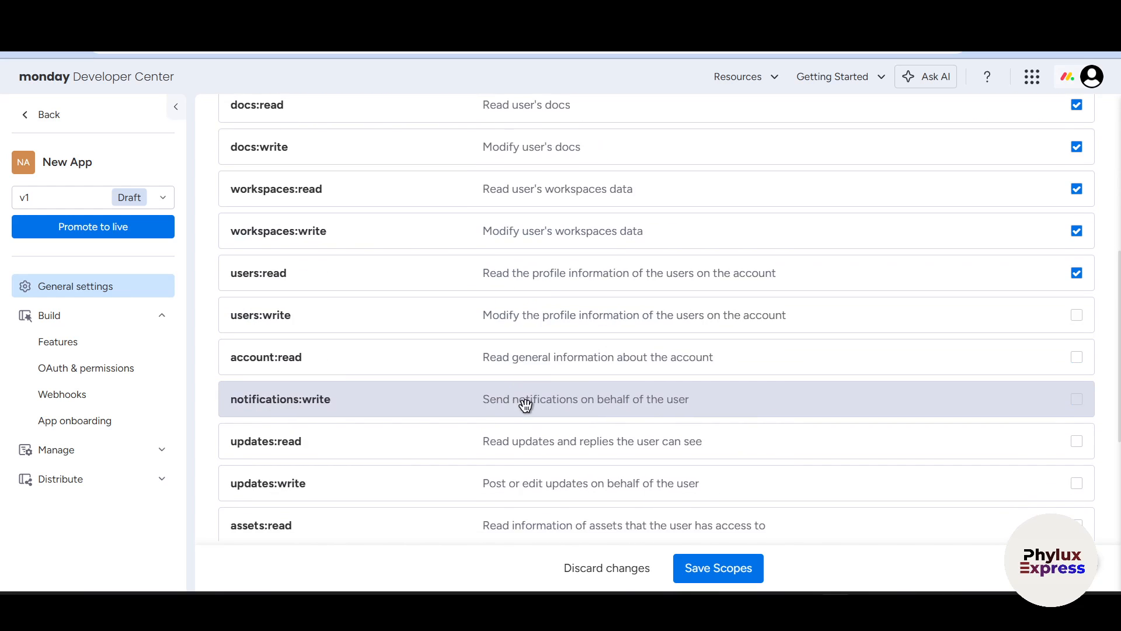
{"action": "left_click", "coordinate": [509, 313]}
{"action": "left_click", "coordinate": [500, 357]}
{"action": "left_click", "coordinate": [491, 392]}
{"action": "scroll", "coordinate": [497, 350], "scroll_direction": "down", "scroll_amount": 4}
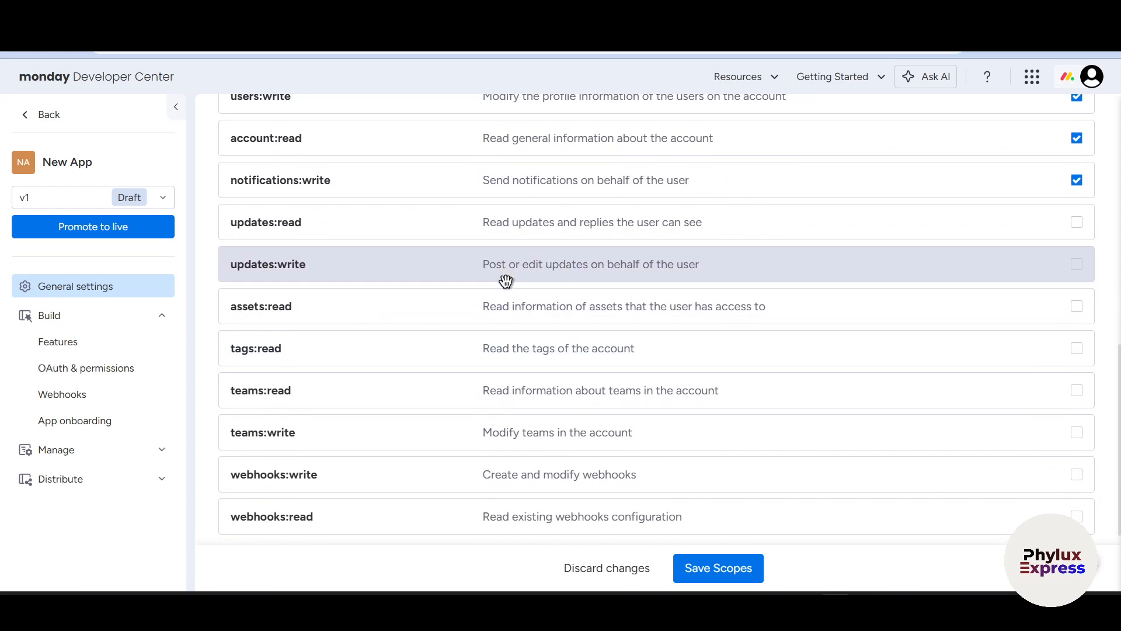
{"action": "left_click", "coordinate": [504, 264]}
{"action": "left_click", "coordinate": [525, 229]}
{"action": "left_click", "coordinate": [509, 348]}
{"action": "left_click", "coordinate": [513, 318]}
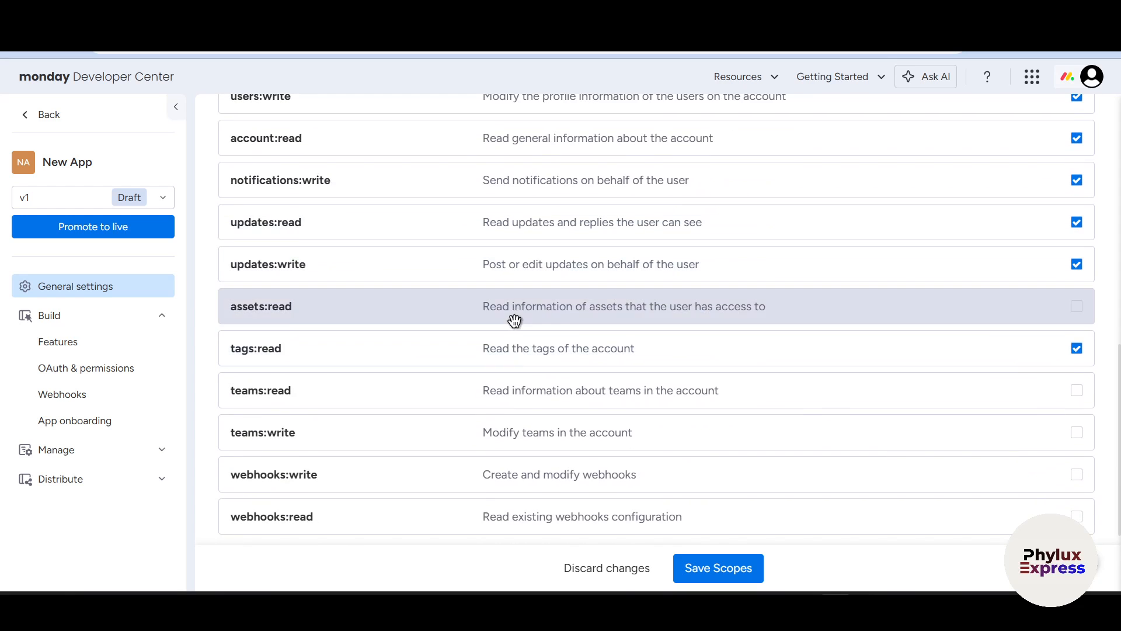
Enable the read and write scopes for teams and webhooks, and save the app's scopes.
{"action": "scroll", "coordinate": [555, 374], "scroll_direction": "down", "scroll_amount": 1}
{"action": "left_click", "coordinate": [587, 379]}
{"action": "left_click", "coordinate": [576, 422]}
{"action": "left_click", "coordinate": [573, 466]}
{"action": "left_click", "coordinate": [580, 503]}
{"action": "left_click", "coordinate": [713, 569]}
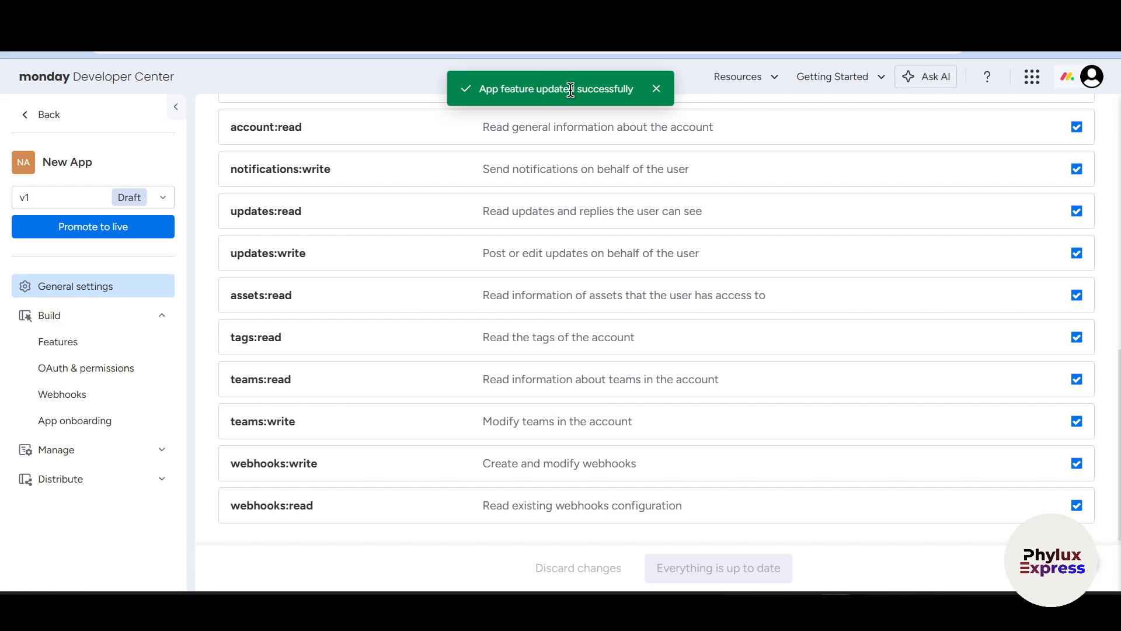
Examine the app's general settings, its webhook events, and the Build, Manage and Distribute sections.
{"action": "left_click", "coordinate": [97, 286]}
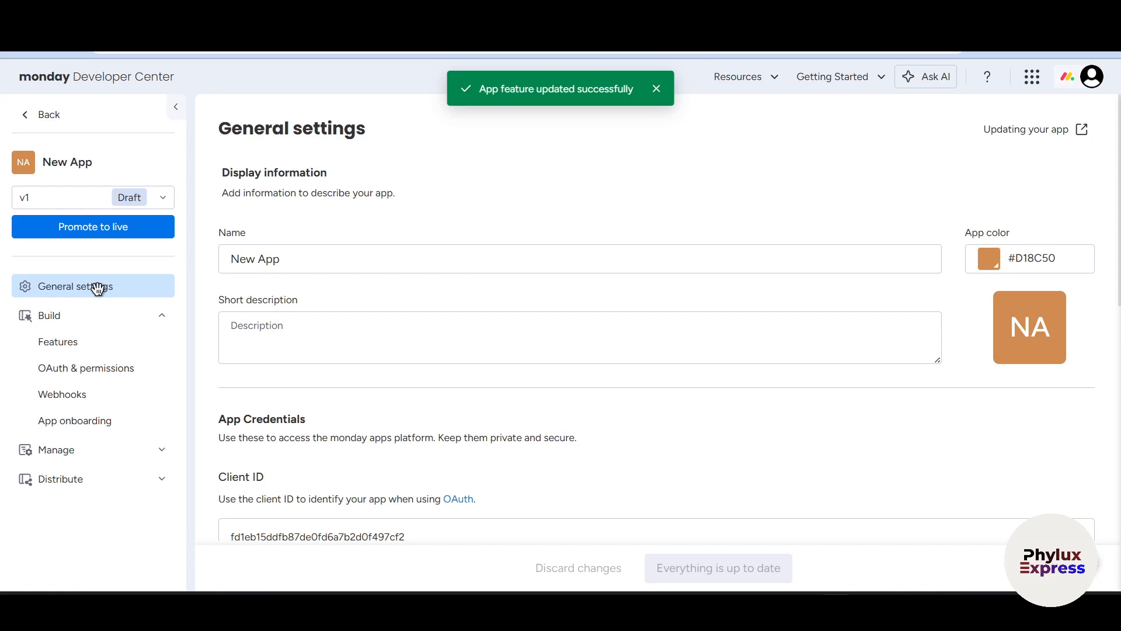
{"action": "left_click", "coordinate": [135, 399]}
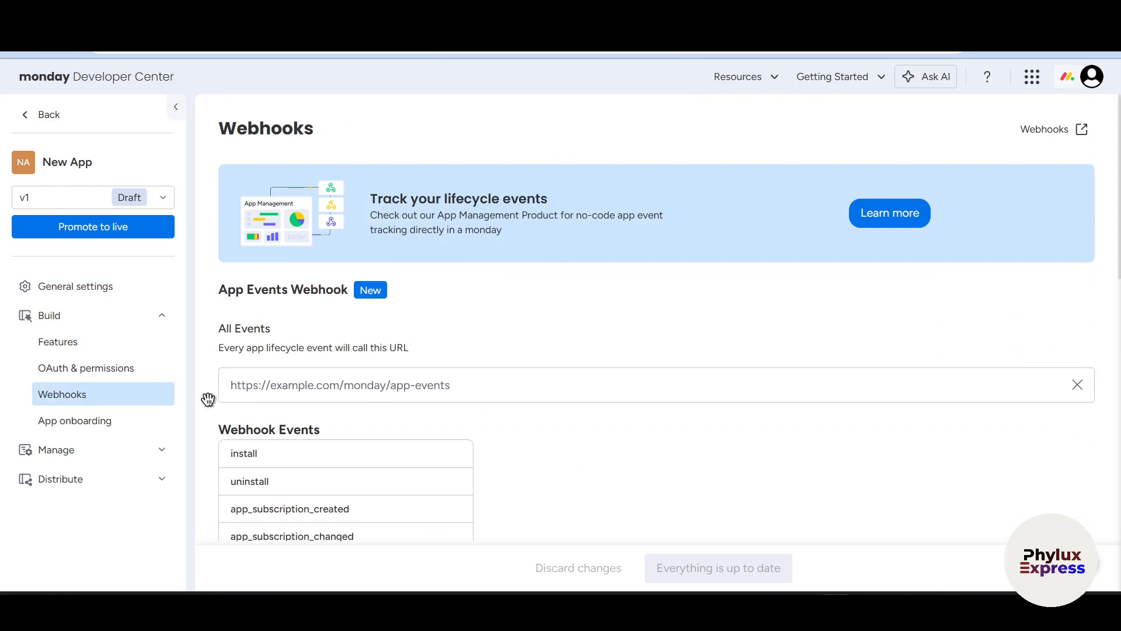
{"action": "scroll", "coordinate": [450, 380], "scroll_direction": "down", "scroll_amount": 2}
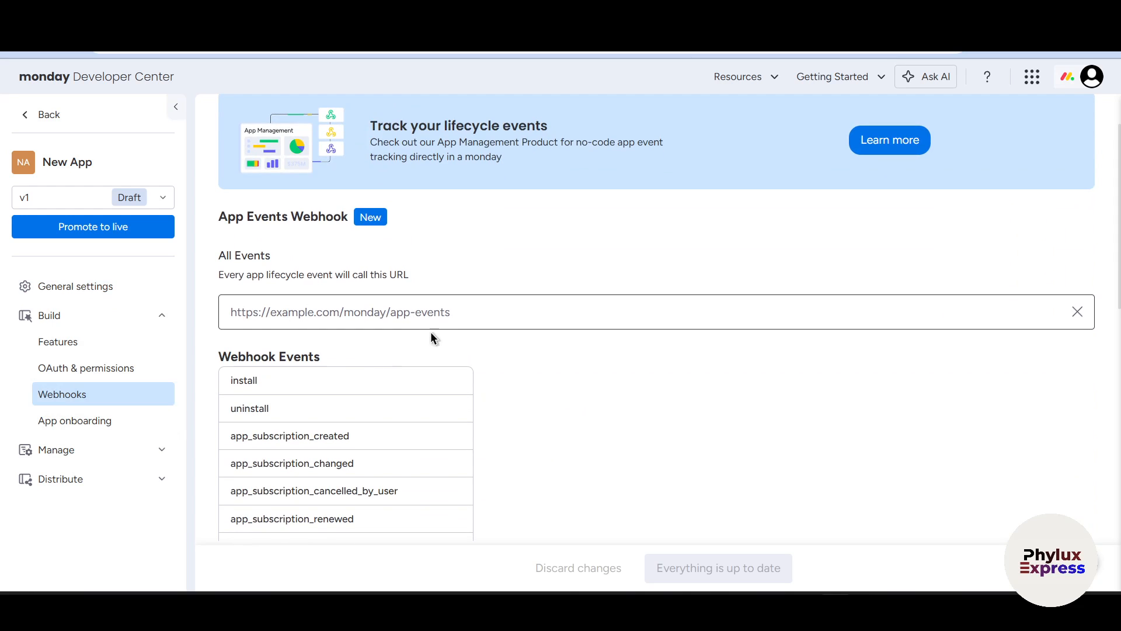
{"action": "scroll", "coordinate": [366, 323], "scroll_direction": "down", "scroll_amount": 3}
{"action": "scroll", "coordinate": [279, 222], "scroll_direction": "up", "scroll_amount": 3}
{"action": "scroll", "coordinate": [350, 318], "scroll_direction": "down", "scroll_amount": 4}
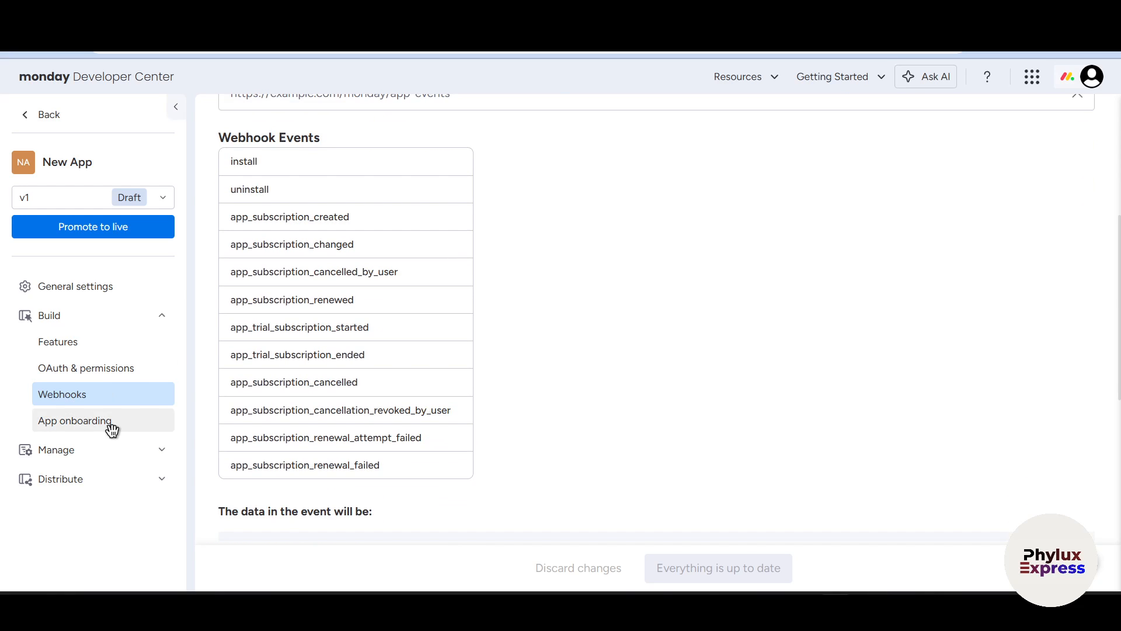
{"action": "left_click", "coordinate": [77, 317]}
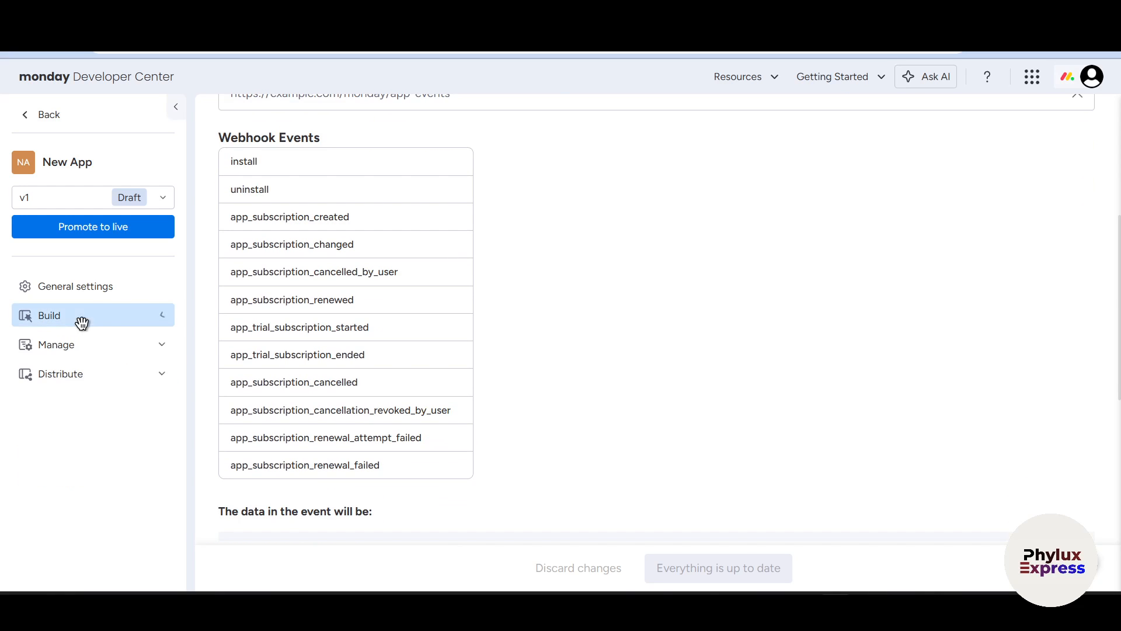
{"action": "left_click", "coordinate": [66, 354]}
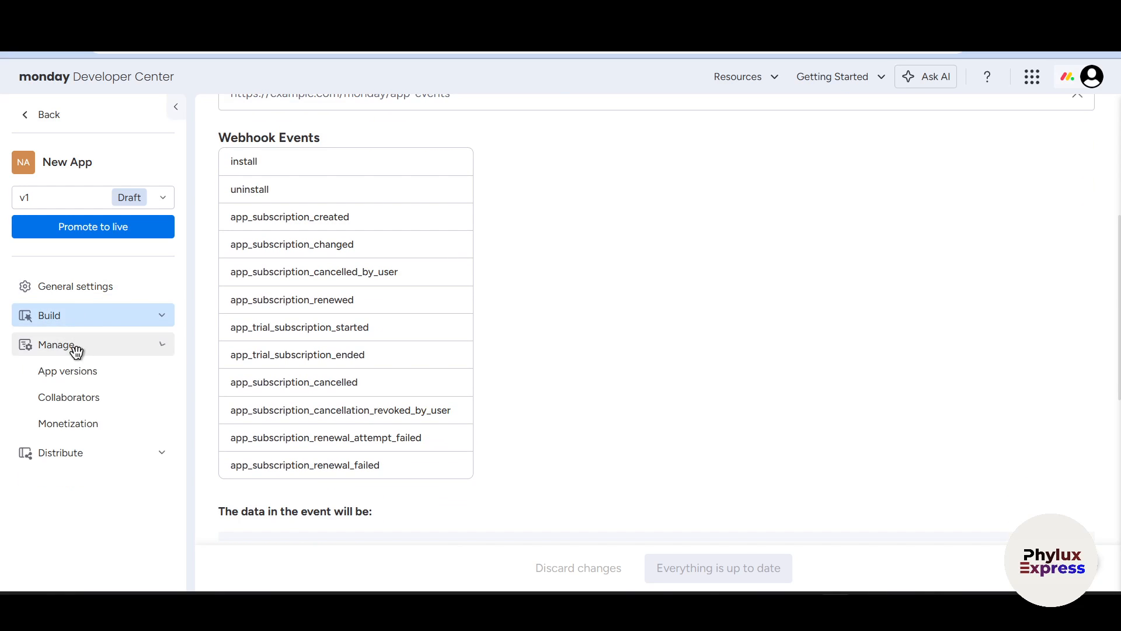
{"action": "left_click", "coordinate": [74, 449]}
{"action": "left_click", "coordinate": [73, 318]}
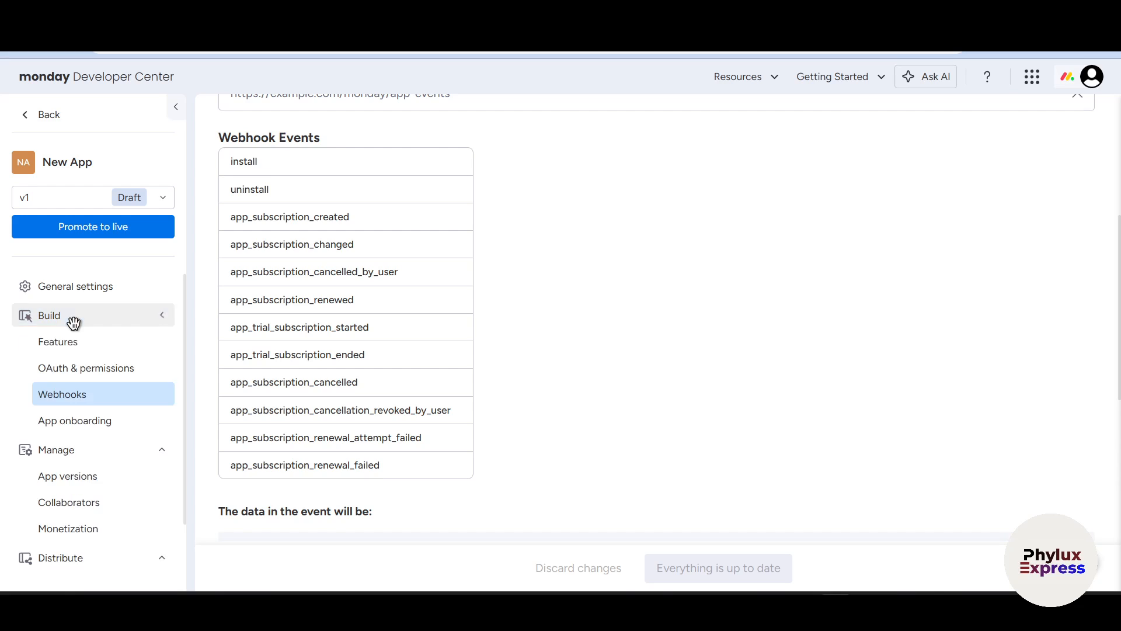
Reopen the app's OAuth & permissions page, and switch to n8n to copy the Monday.com credential's OAuth redirect URL.
{"action": "left_click", "coordinate": [88, 371]}
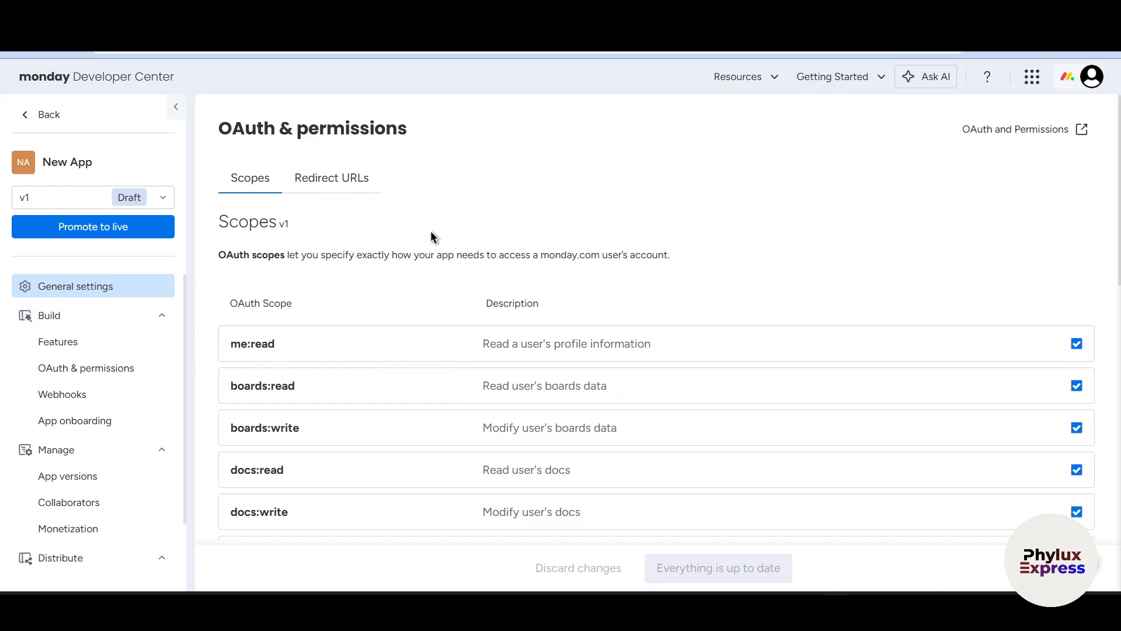
{"action": "scroll", "coordinate": [744, 360], "scroll_direction": "down", "scroll_amount": 4}
{"action": "scroll", "coordinate": [754, 274], "scroll_direction": "up", "scroll_amount": 4}
{"action": "mouse_move", "coordinate": [617, 587]}
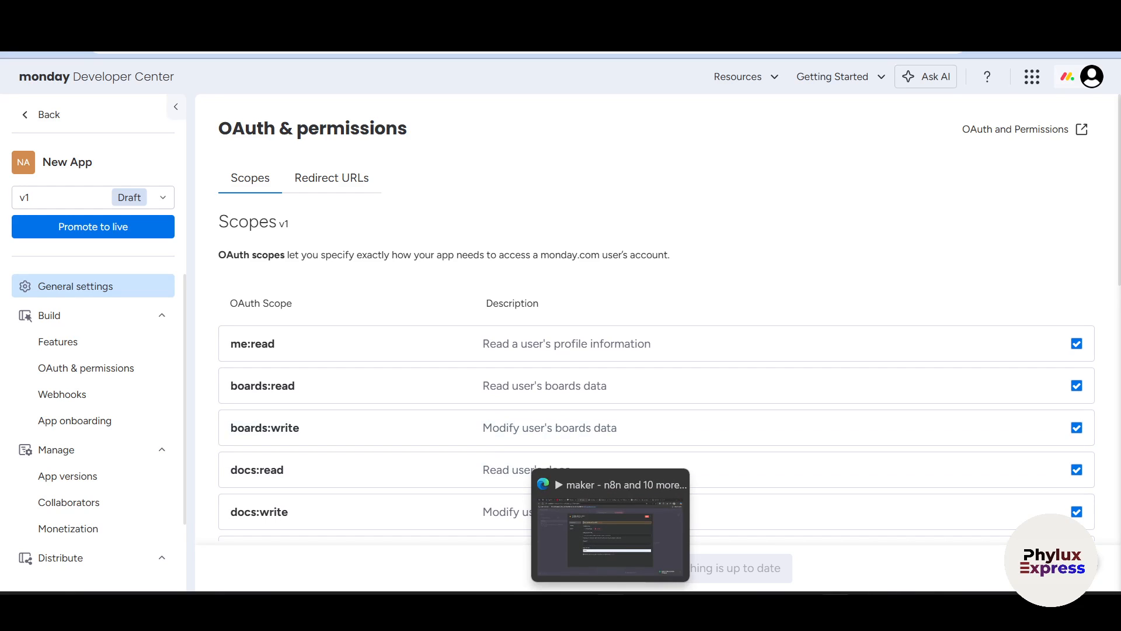
{"action": "left_click", "coordinate": [619, 537]}
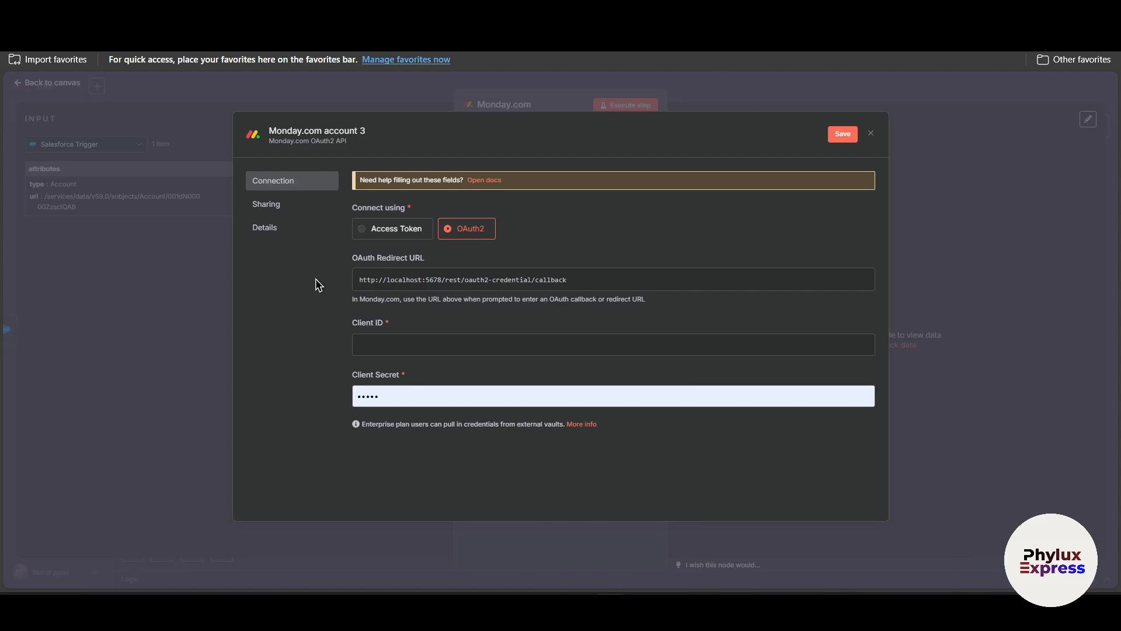
{"action": "left_click", "coordinate": [851, 282]}
Back in the monday Developer Center, paste the copied n8n callback URL as the app's redirect URL and save it.
{"action": "key", "text": "alt+Tab"}
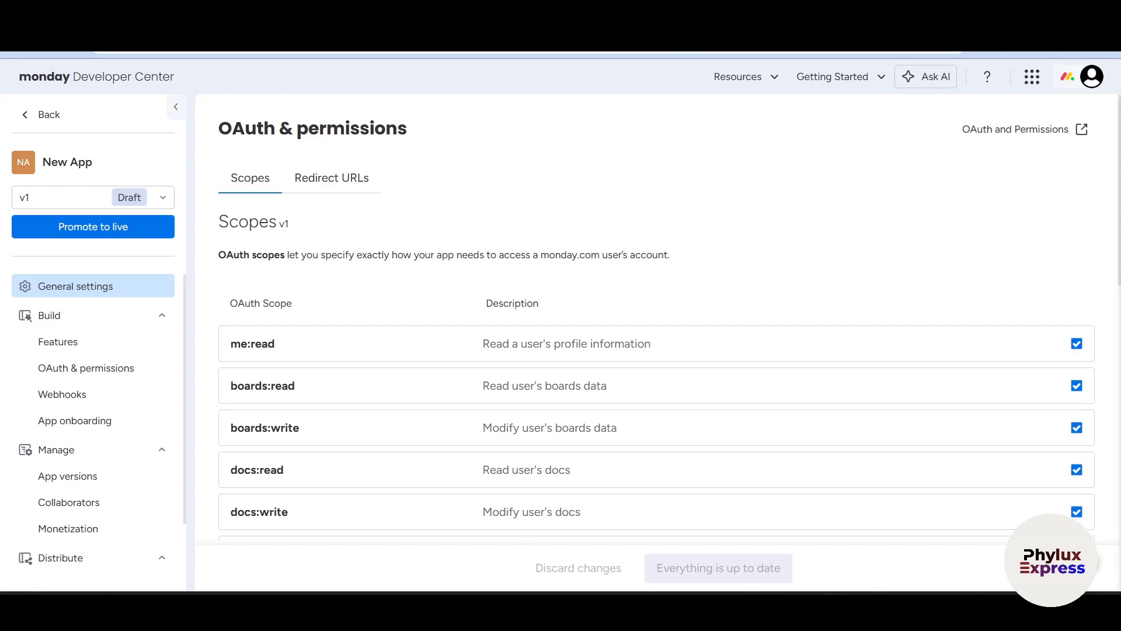
{"action": "left_click", "coordinate": [371, 183]}
{"action": "left_click", "coordinate": [371, 307]}
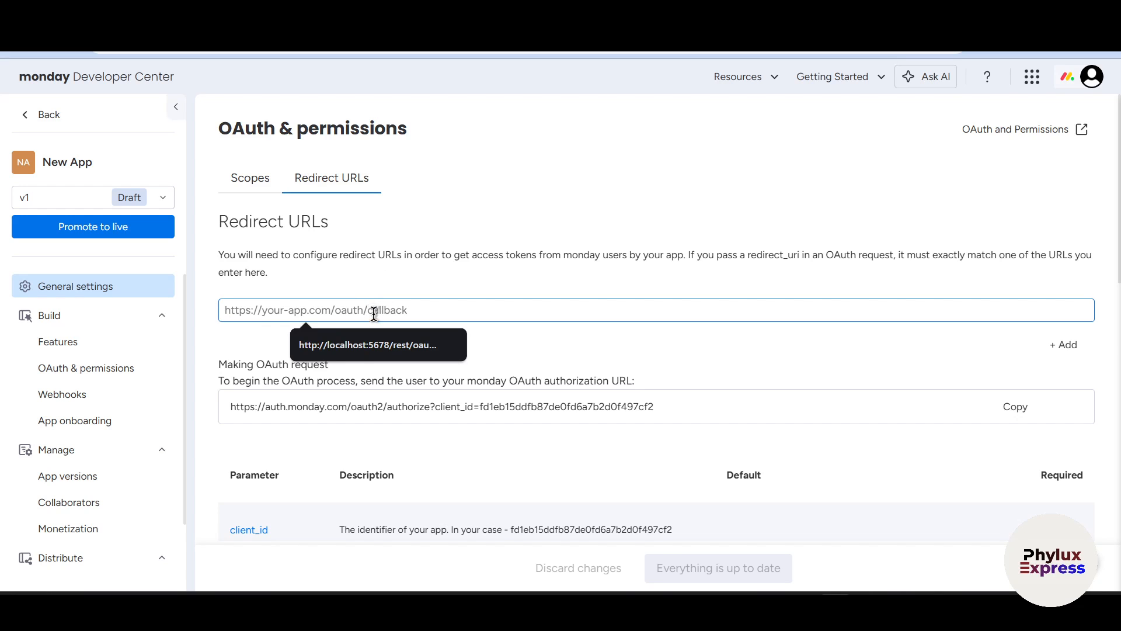
{"action": "key", "text": "ctrl+v"}
{"action": "left_click", "coordinate": [566, 275]}
{"action": "scroll", "coordinate": [567, 276], "scroll_direction": "down", "scroll_amount": 7}
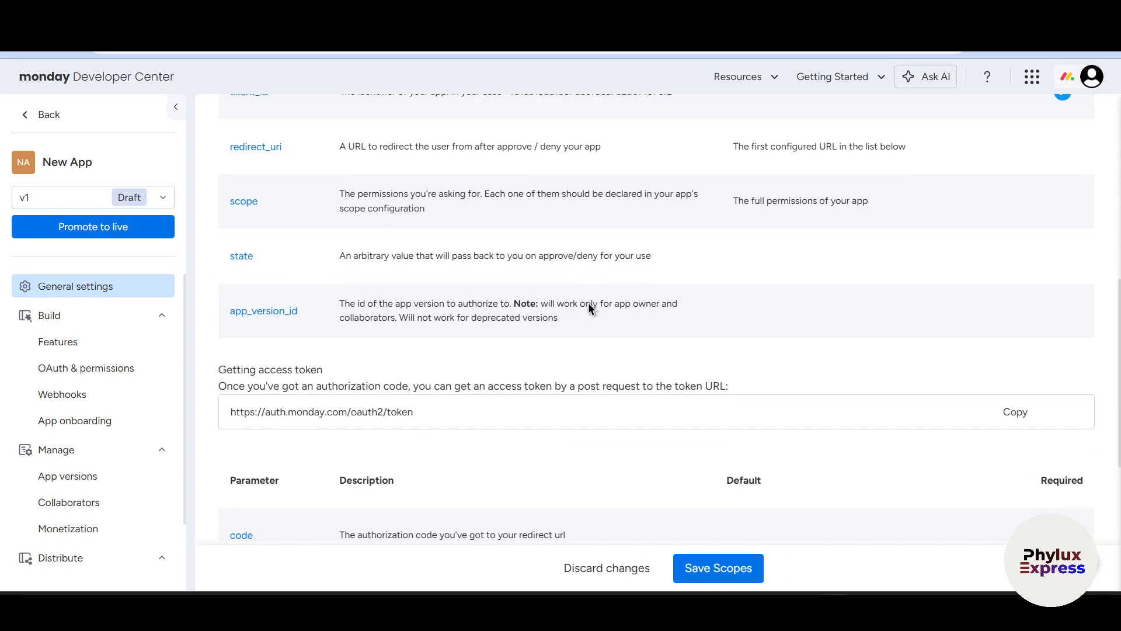
{"action": "scroll", "coordinate": [614, 309], "scroll_direction": "up", "scroll_amount": 2}
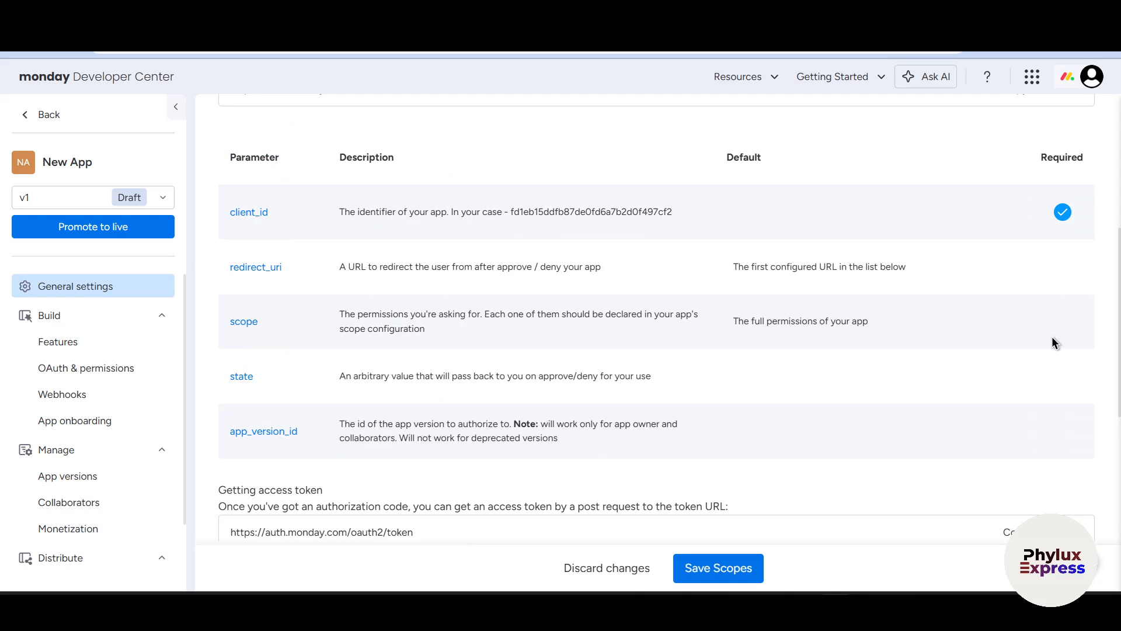
{"action": "scroll", "coordinate": [1020, 379], "scroll_direction": "down", "scroll_amount": 5}
{"action": "left_click", "coordinate": [734, 560]}
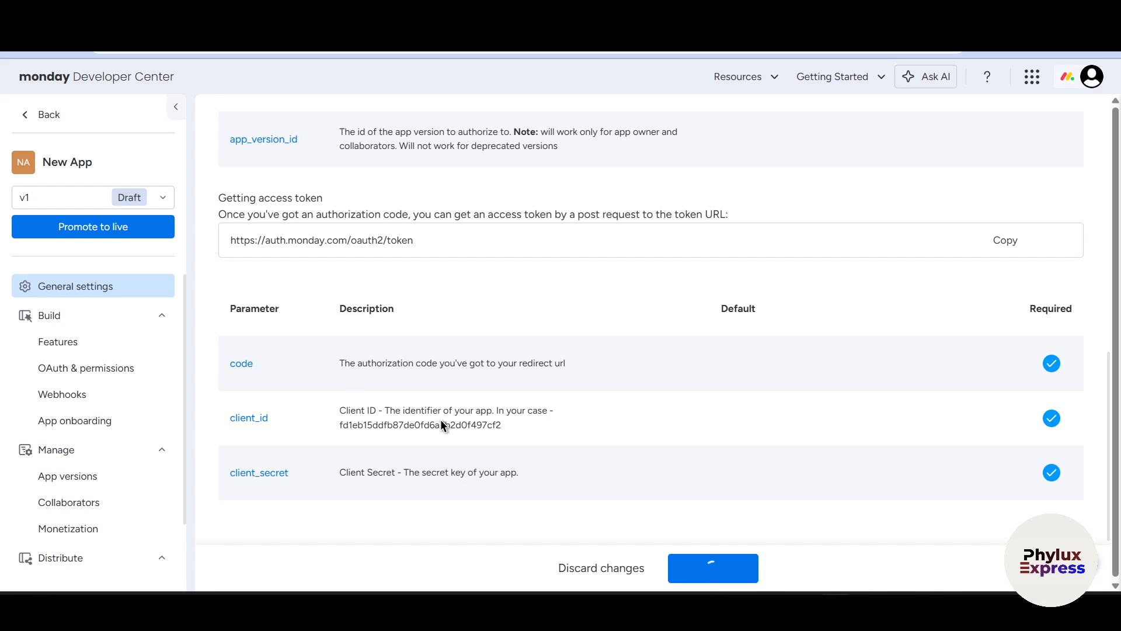
Copy the app's client ID from its general settings and paste it as the Client ID of the Monday.com OAuth2 credential in n8n.
{"action": "scroll", "coordinate": [528, 400], "scroll_direction": "up", "scroll_amount": 10}
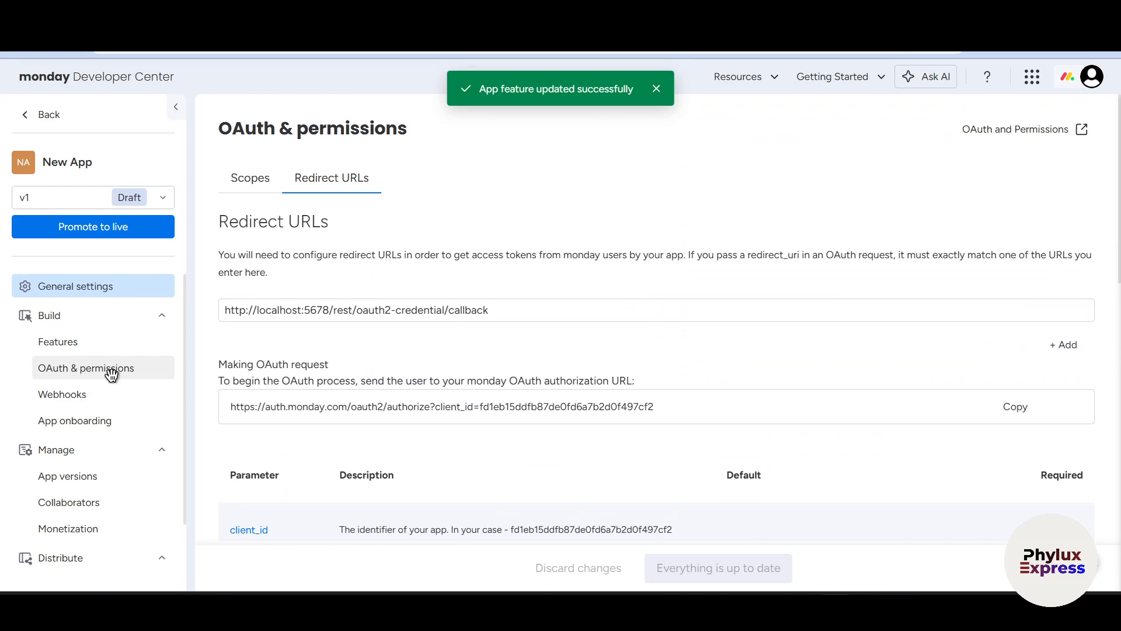
{"action": "left_click", "coordinate": [101, 287]}
{"action": "scroll", "coordinate": [526, 416], "scroll_direction": "down", "scroll_amount": 4}
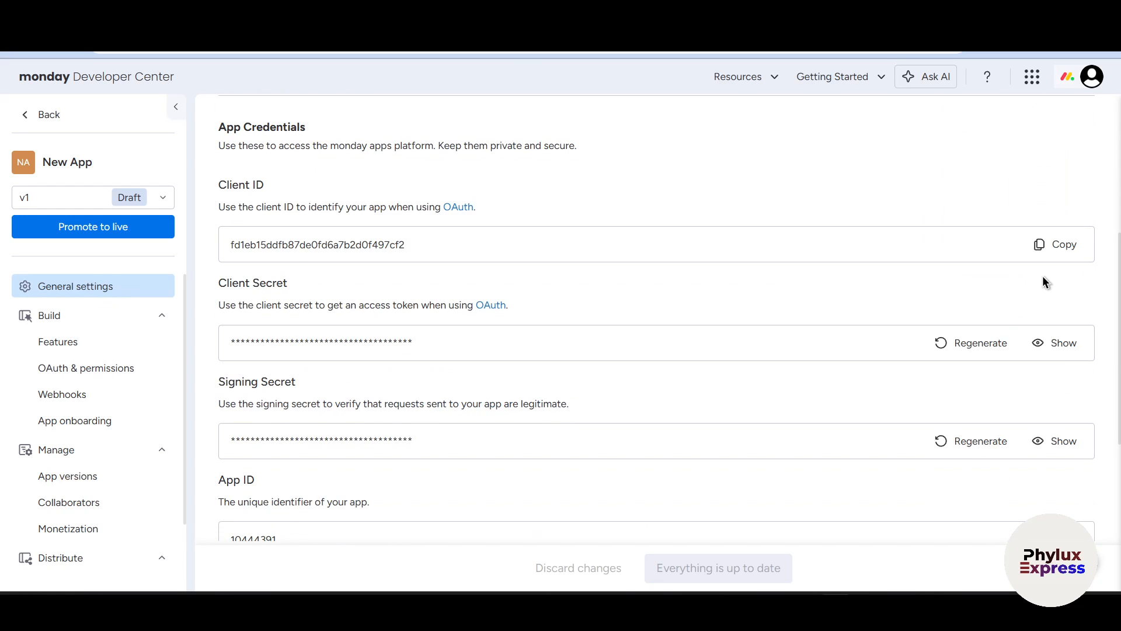
{"action": "left_click", "coordinate": [1063, 247]}
{"action": "key", "text": "alt+Tab"}
{"action": "left_click", "coordinate": [443, 346]}
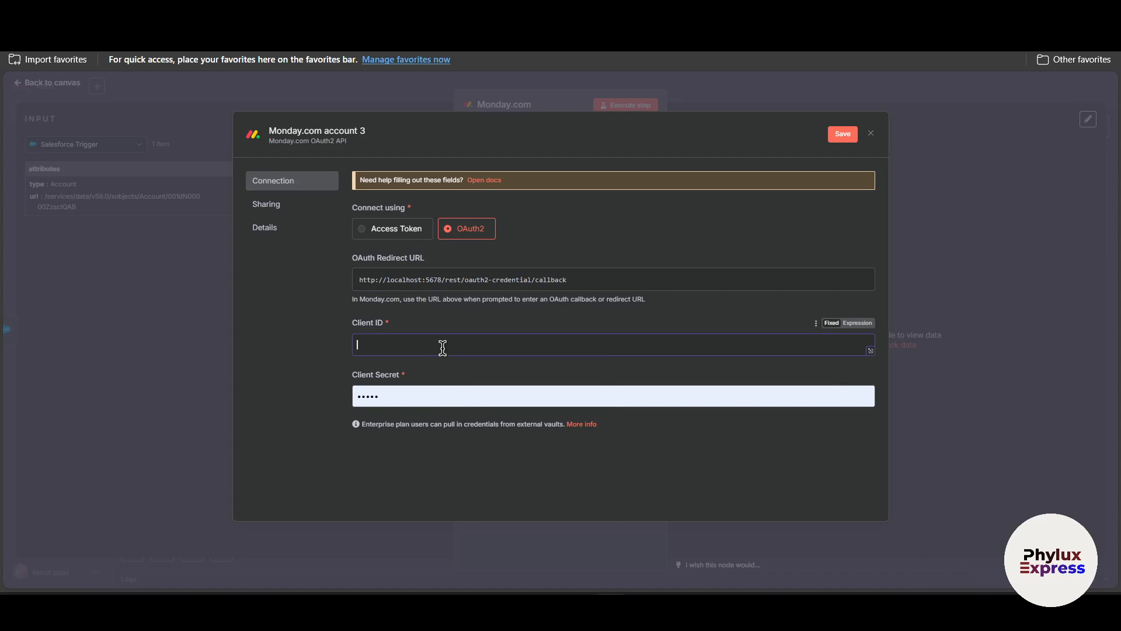
{"action": "key", "text": "ctrl+v"}
Reveal and copy the app's client secret in the monday Developer Center, and paste it as the Client Secret in the n8n credential.
{"action": "key", "text": "alt+Tab"}
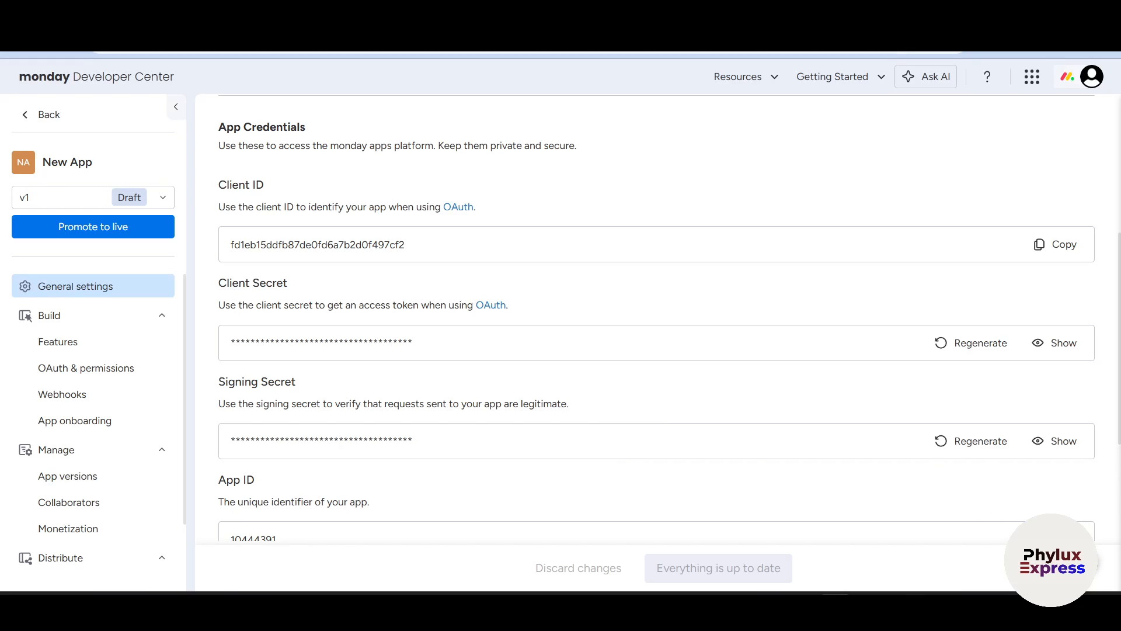
{"action": "left_click", "coordinate": [1046, 342]}
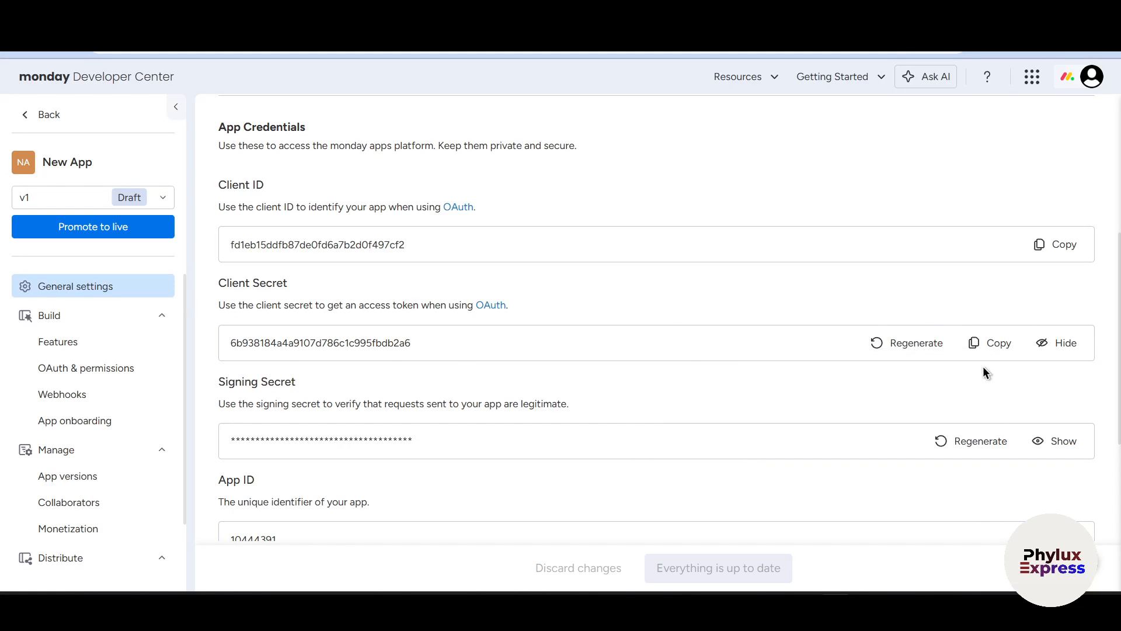
{"action": "left_click", "coordinate": [1000, 348]}
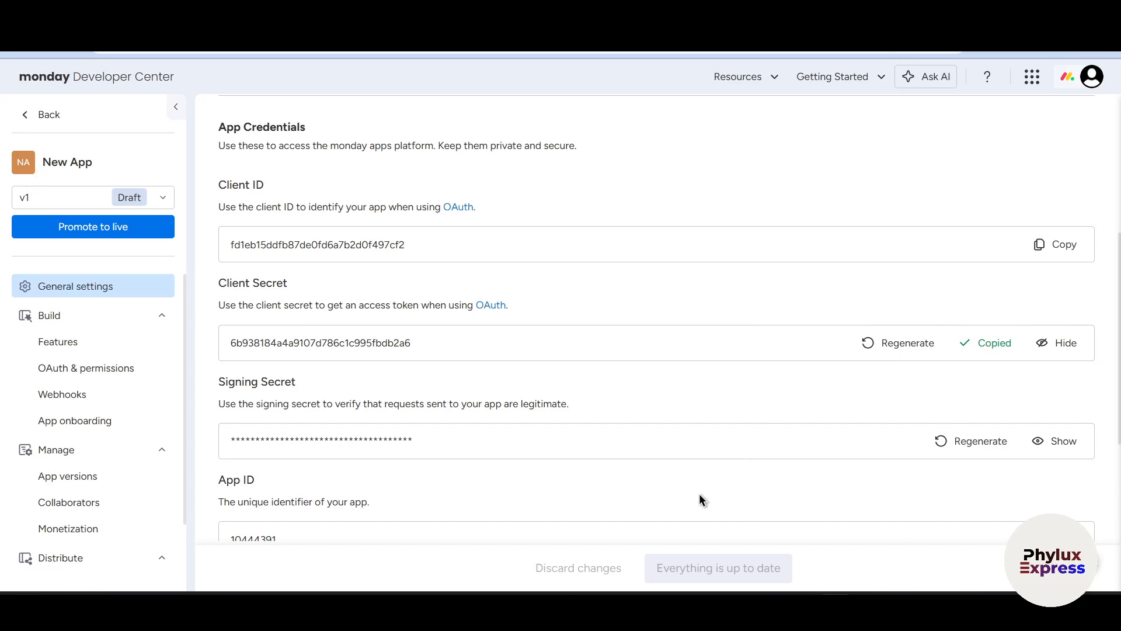
{"action": "left_click", "coordinate": [611, 606]}
{"action": "key", "text": "Tab"}
{"action": "key", "text": "ctrl+v"}
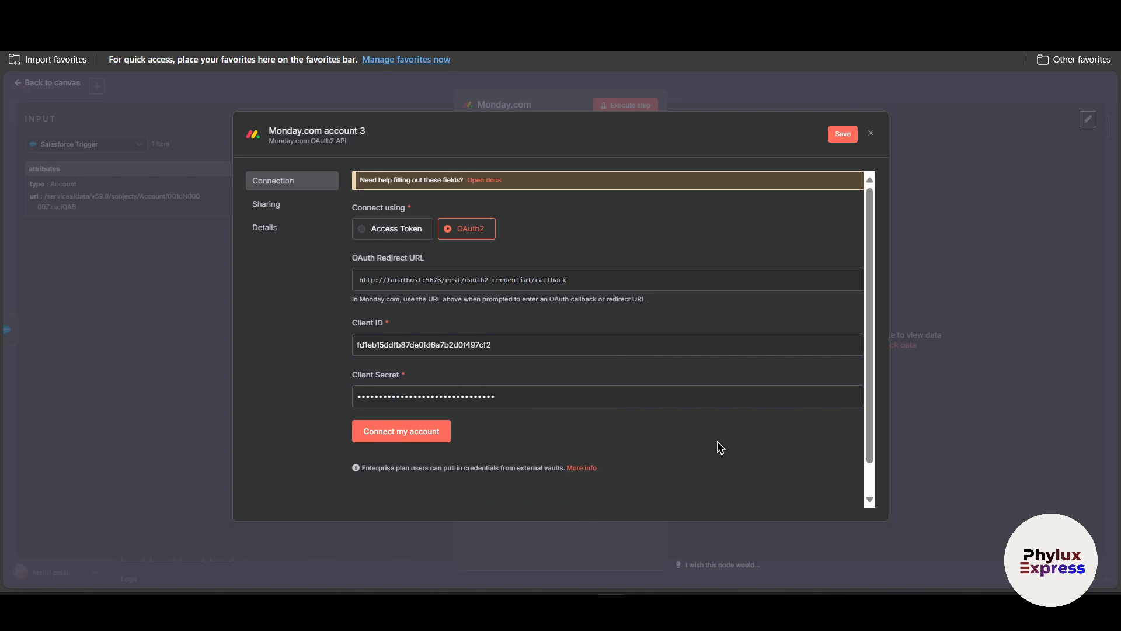
Connect the credential to the monday account by authorizing New App, and close the credential dialog.
{"action": "left_click", "coordinate": [380, 432]}
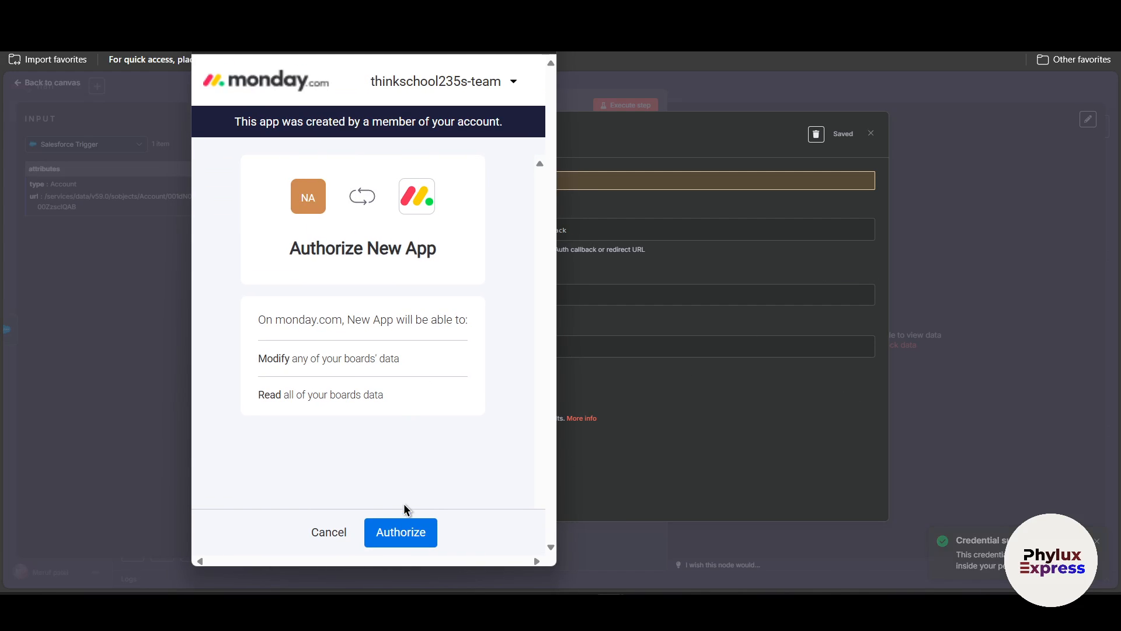
{"action": "left_click", "coordinate": [417, 533]}
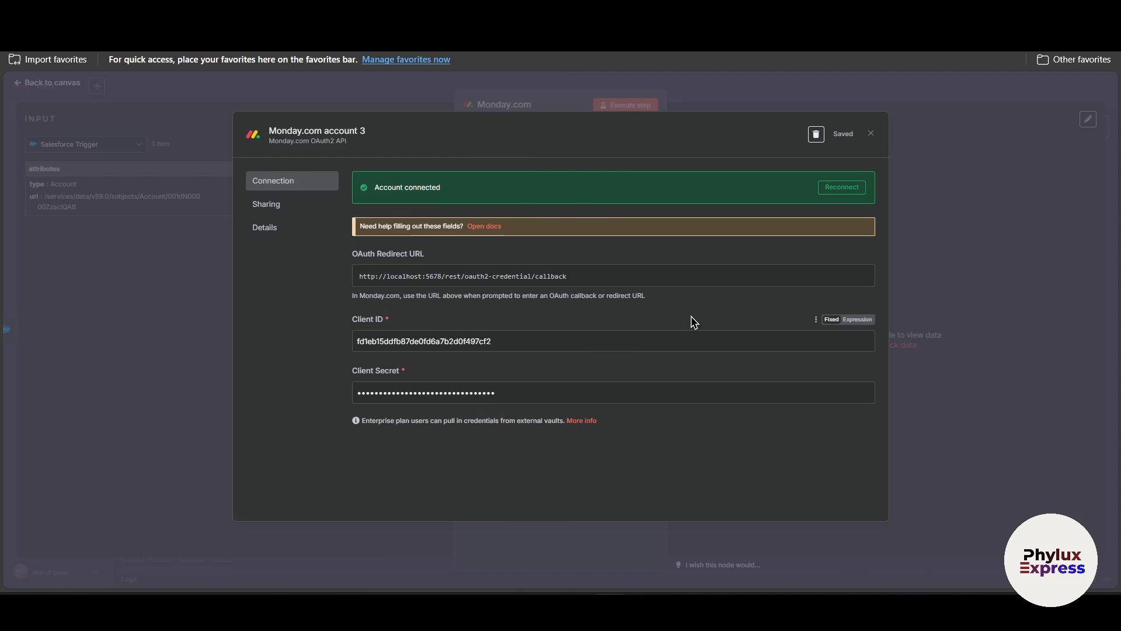
{"action": "left_click", "coordinate": [947, 227]}
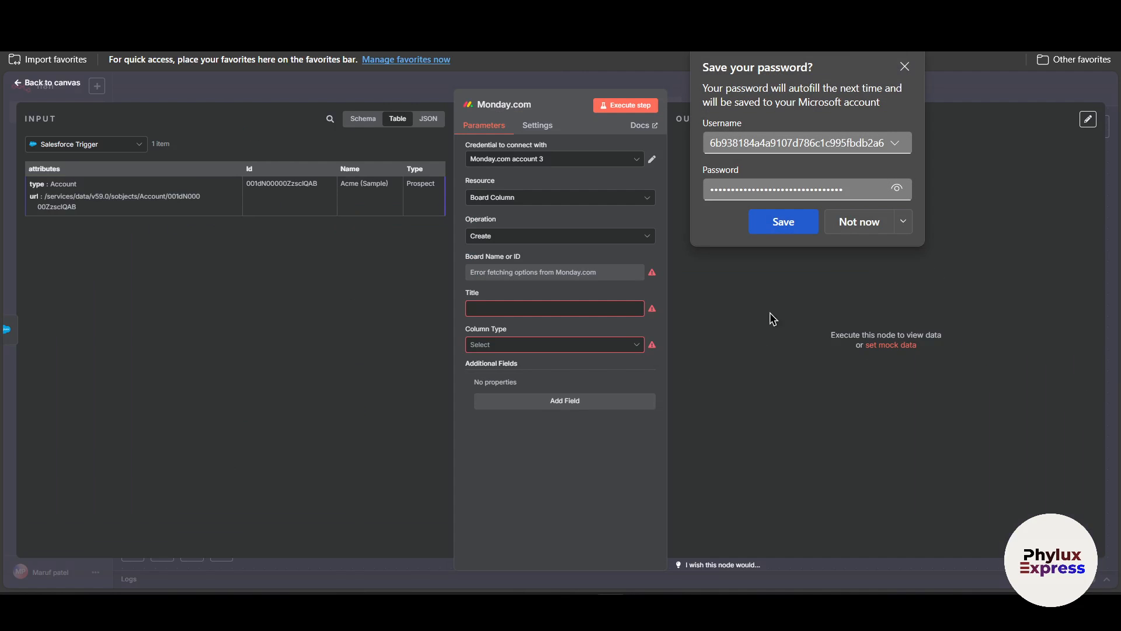
Keep the Board Column resource, set the column's title to "hello 1" and choose Date as its column type.
{"action": "left_click", "coordinate": [487, 200]}
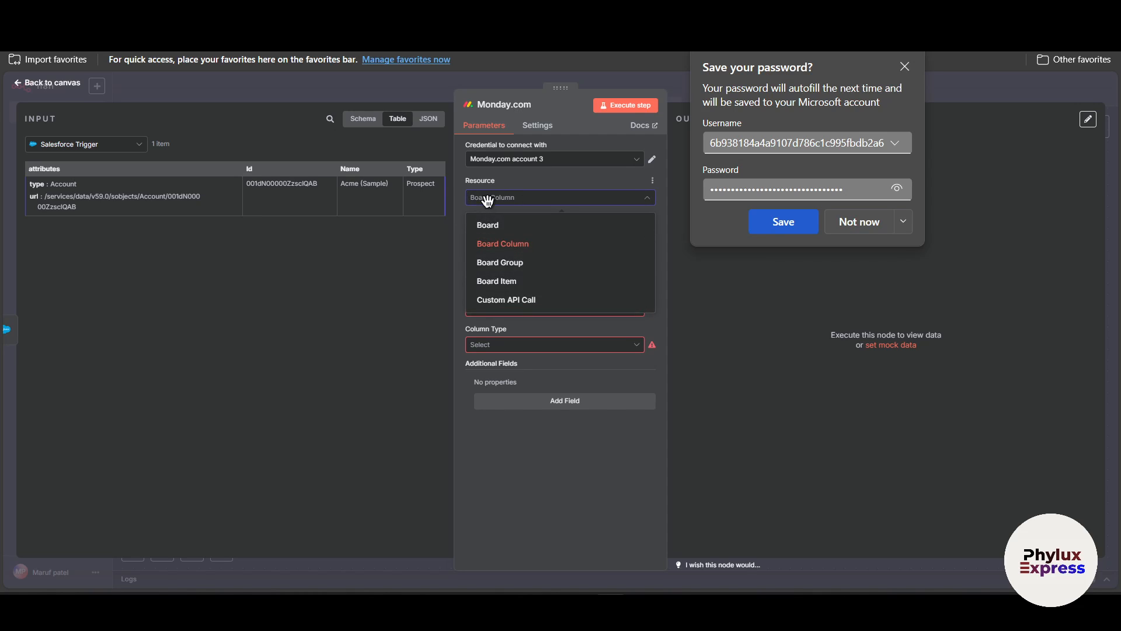
{"action": "left_click", "coordinate": [518, 251]}
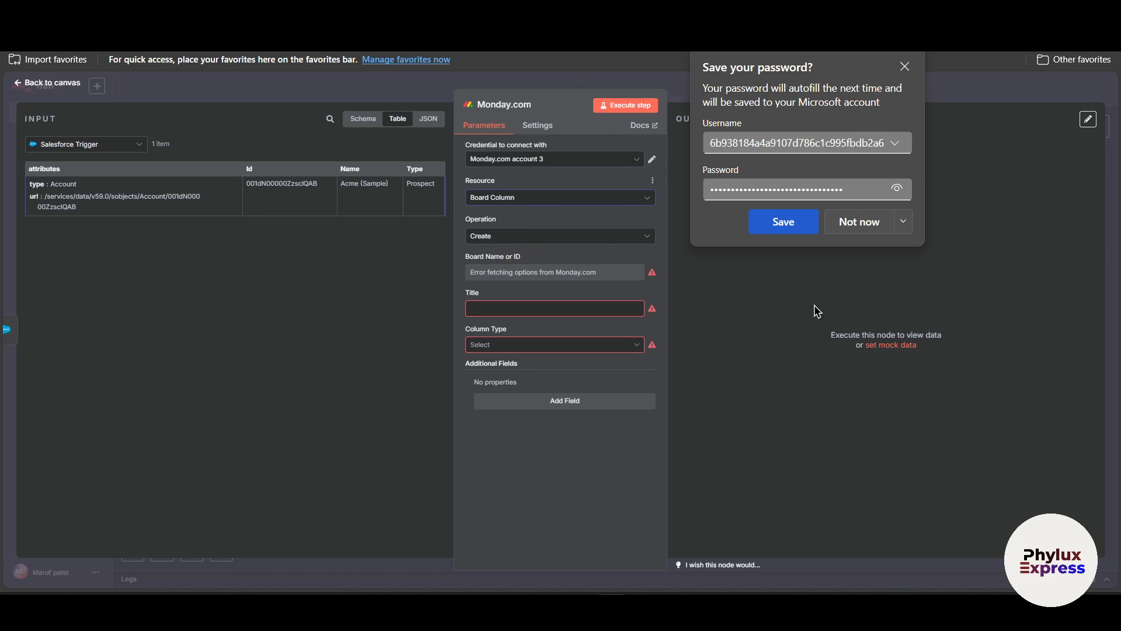
{"action": "left_click", "coordinate": [518, 305]}
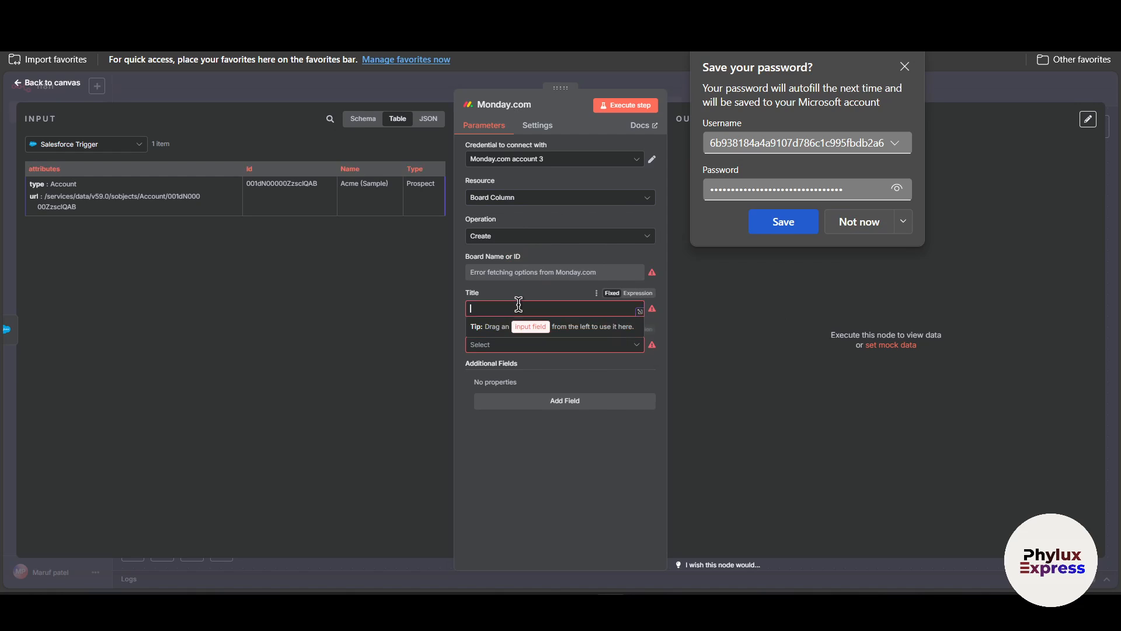
{"action": "type", "text": "hello 1"}
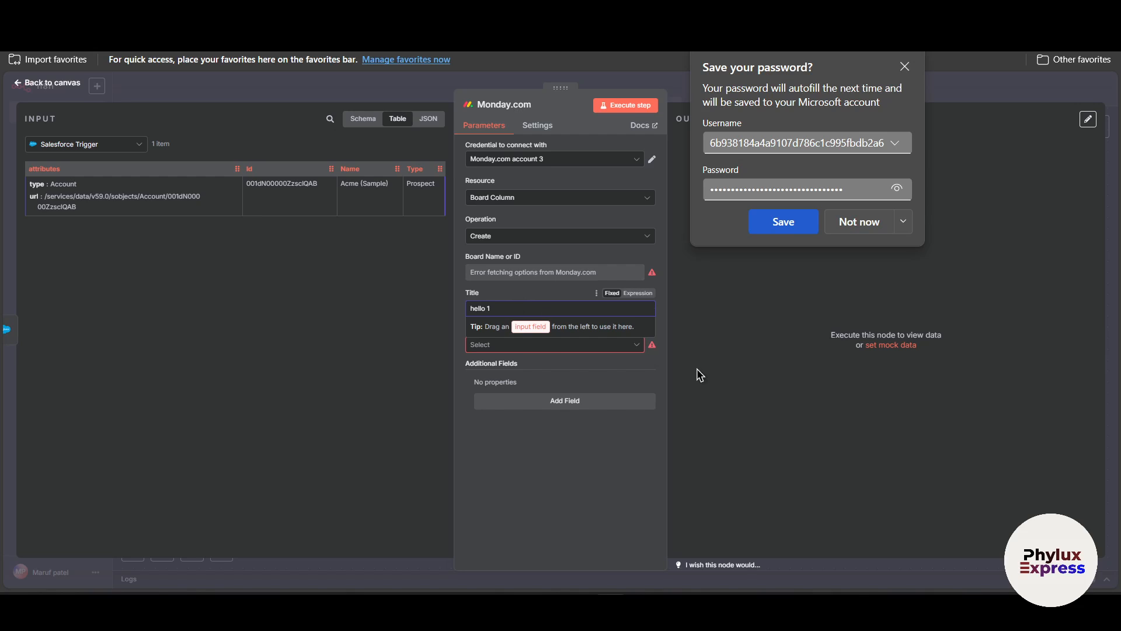
{"action": "left_click", "coordinate": [543, 346]}
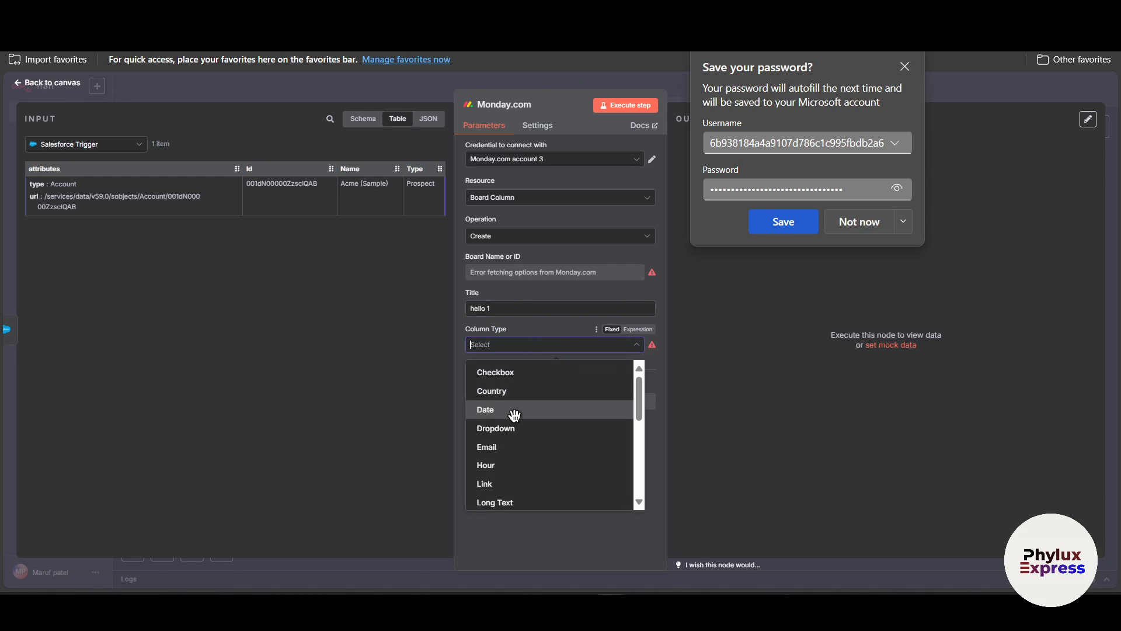
{"action": "left_click", "coordinate": [515, 411]}
Set the Monday.com node's resource to Board, name the new board "sdfdsf" and choose Public as its kind.
{"action": "left_click", "coordinate": [557, 199]}
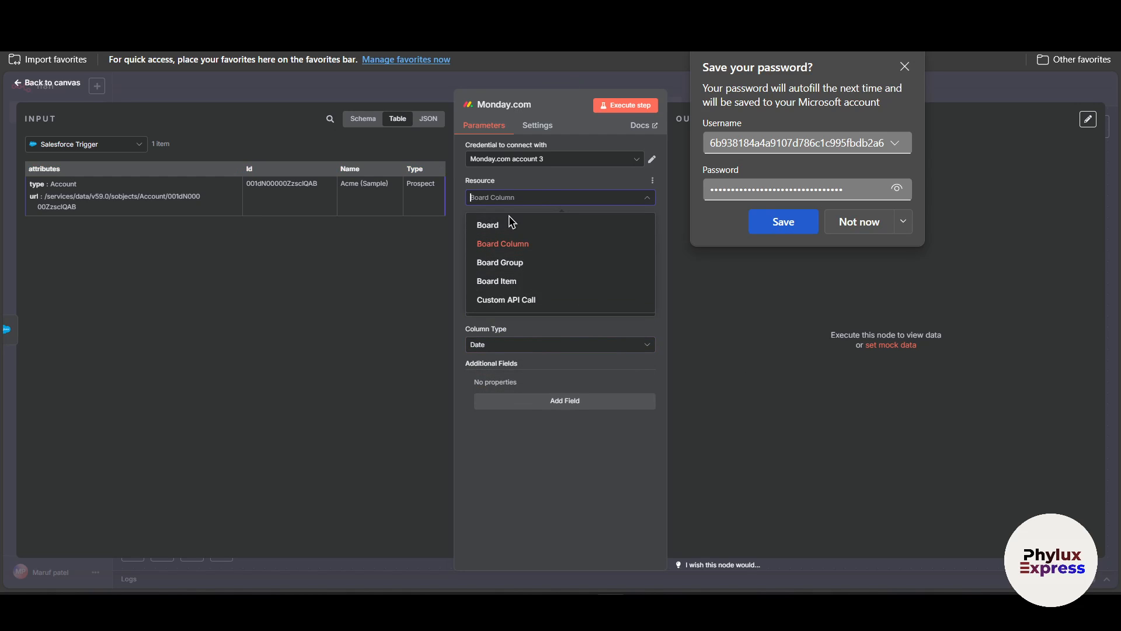
{"action": "left_click", "coordinate": [508, 227]}
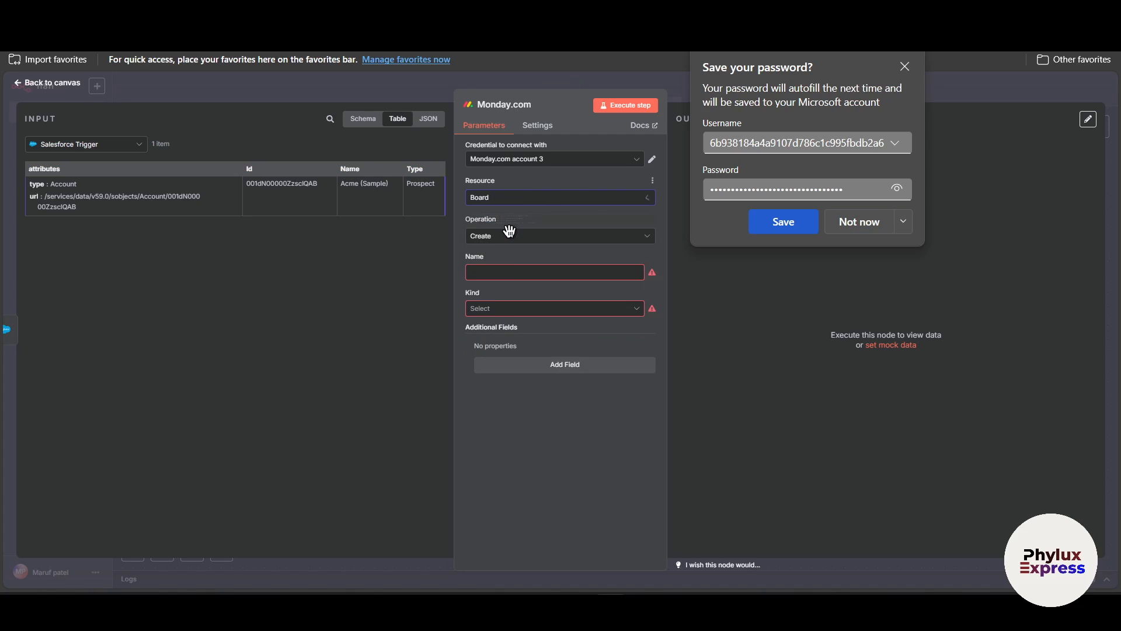
{"action": "left_click", "coordinate": [506, 272]}
{"action": "type", "text": "sdfdsf"}
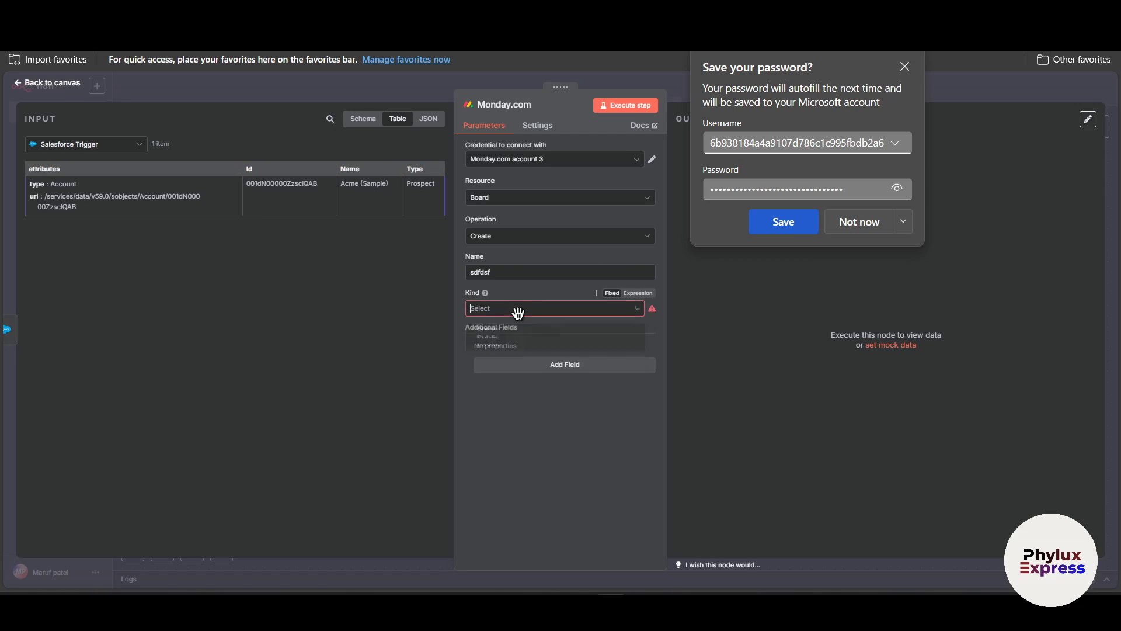
{"action": "left_click", "coordinate": [517, 310]}
{"action": "left_click", "coordinate": [515, 355]}
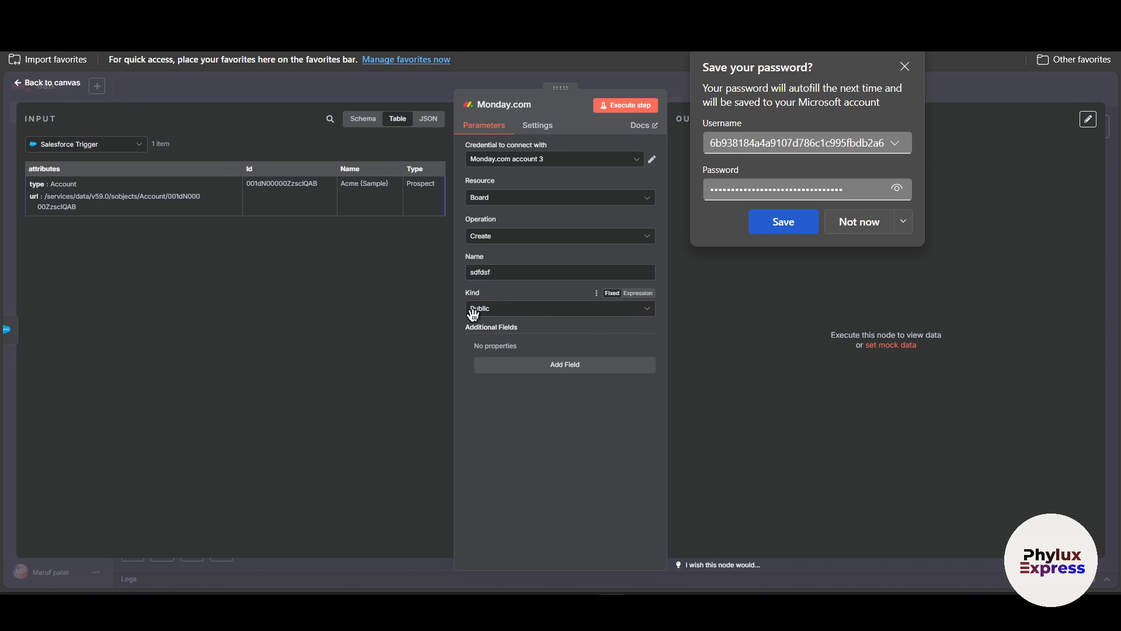
{"action": "left_click", "coordinate": [535, 314]}
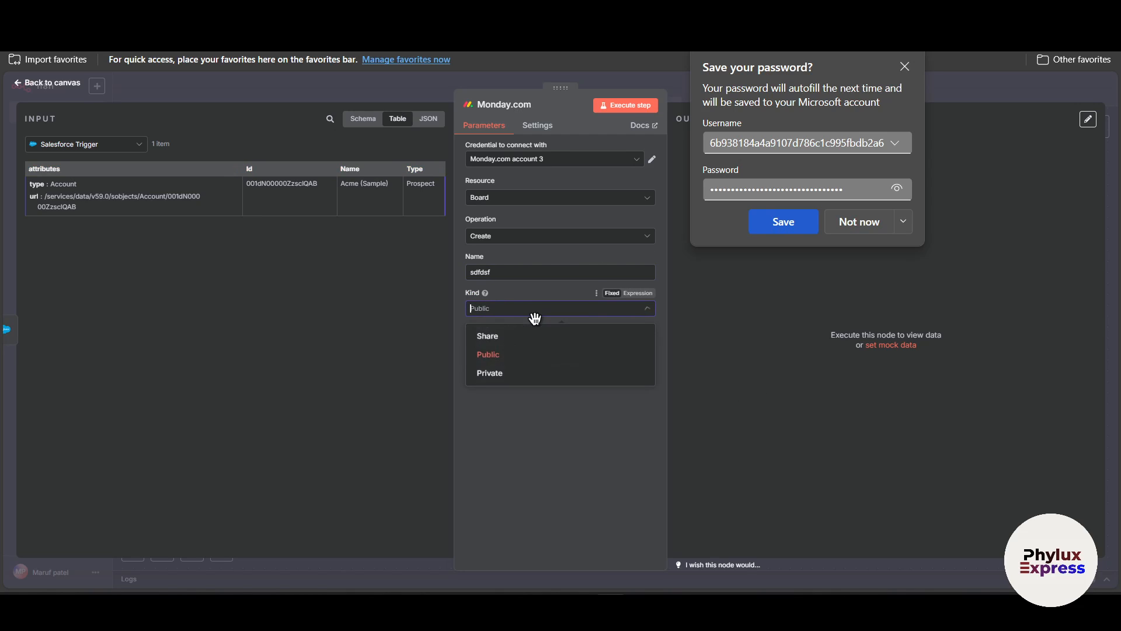
{"action": "left_click", "coordinate": [522, 357]}
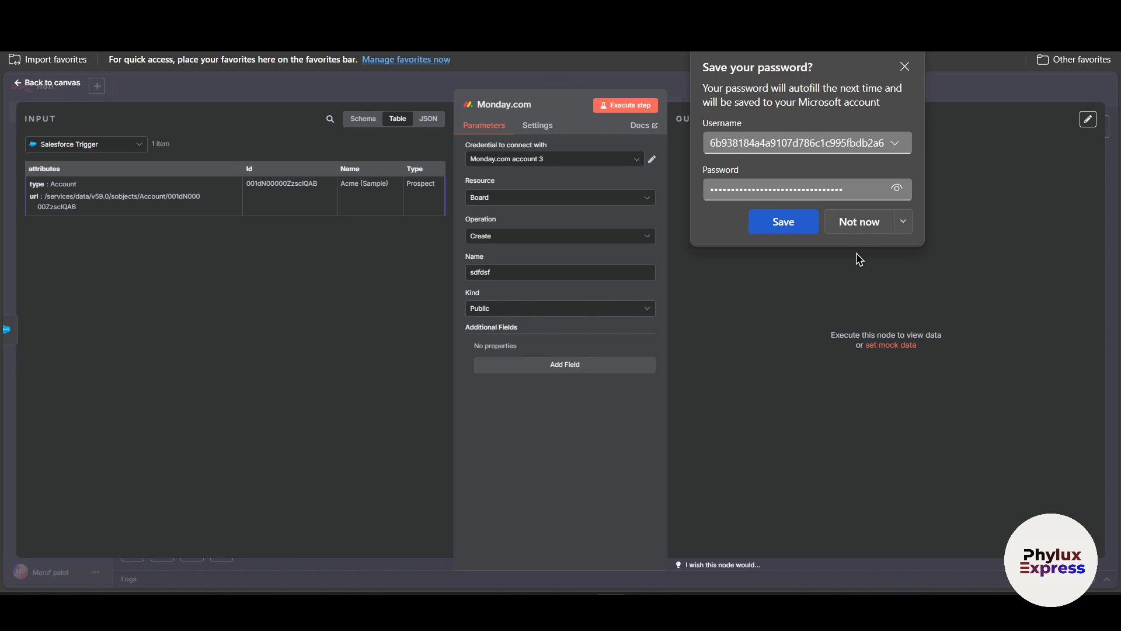
Decline the browser's offer to save the password, and execute the Monday.com node to create the board.
{"action": "left_click", "coordinate": [859, 222]}
{"action": "left_click", "coordinate": [626, 105]}
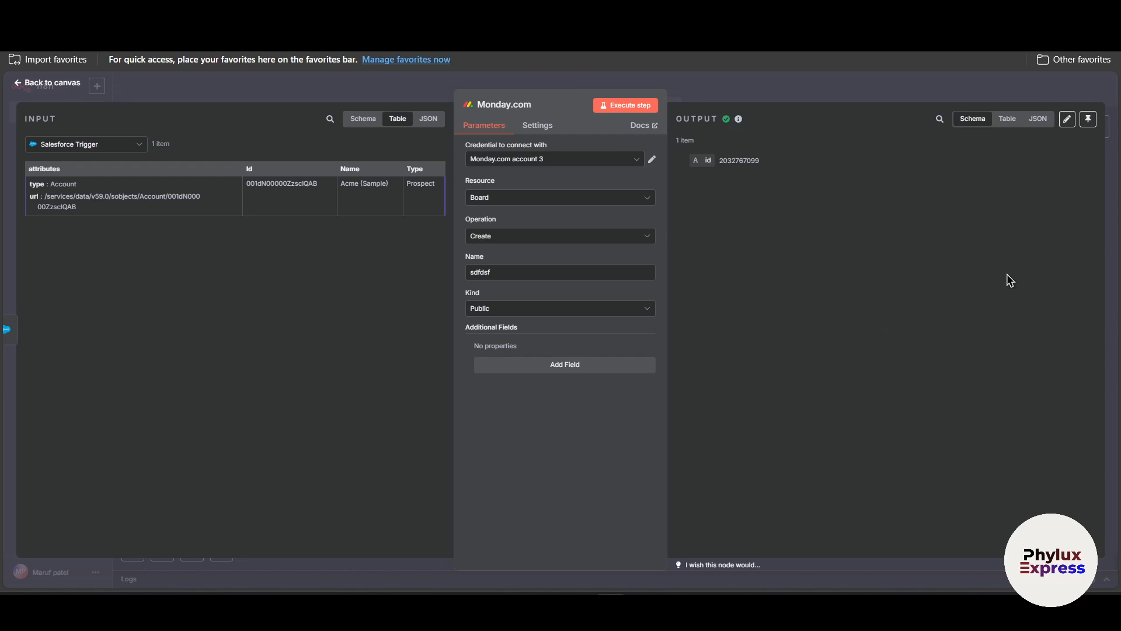
{"action": "left_click_drag", "start_coordinate": [683, 119], "coordinate": [732, 126]}
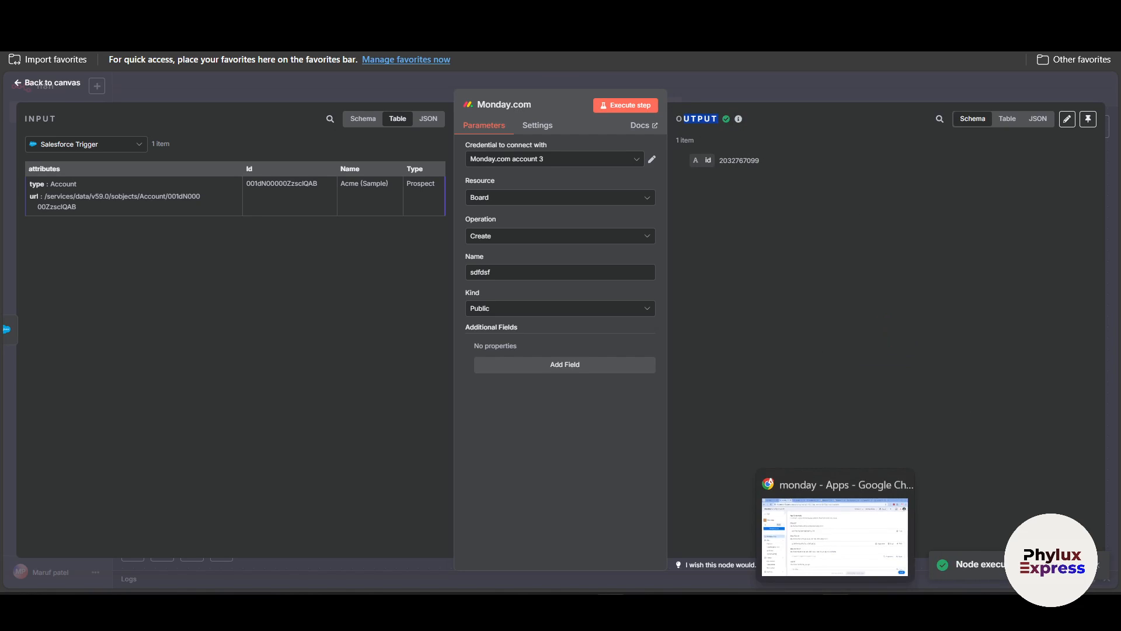
Switch to monday work management and open the sdfdsf board in the Main workspace.
{"action": "left_click", "coordinate": [836, 605]}
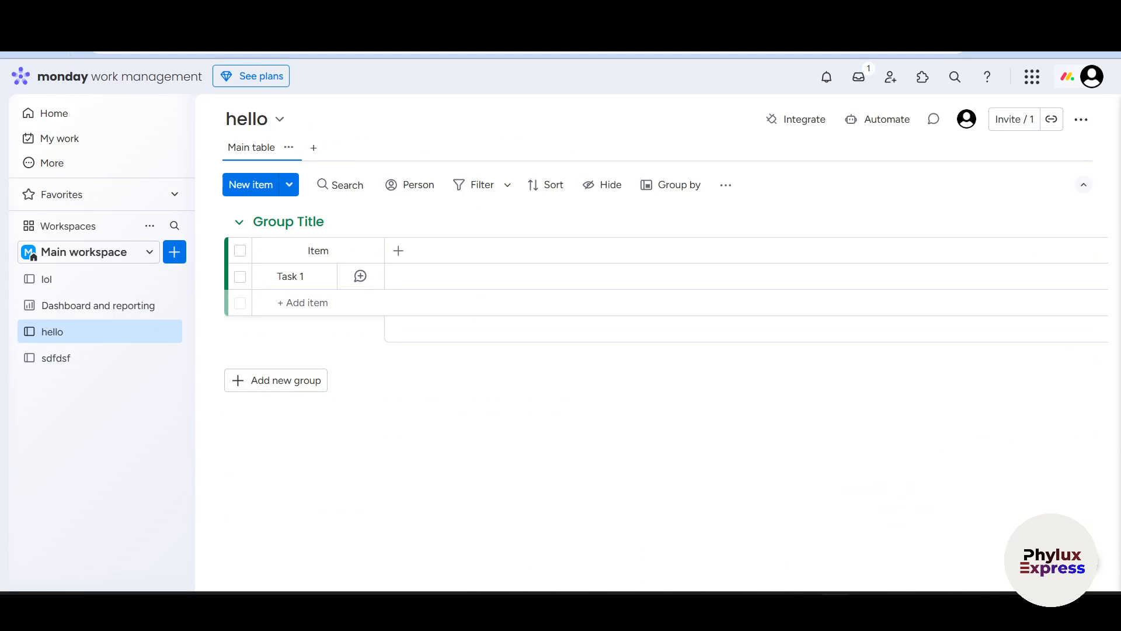
{"action": "left_click", "coordinate": [77, 358]}
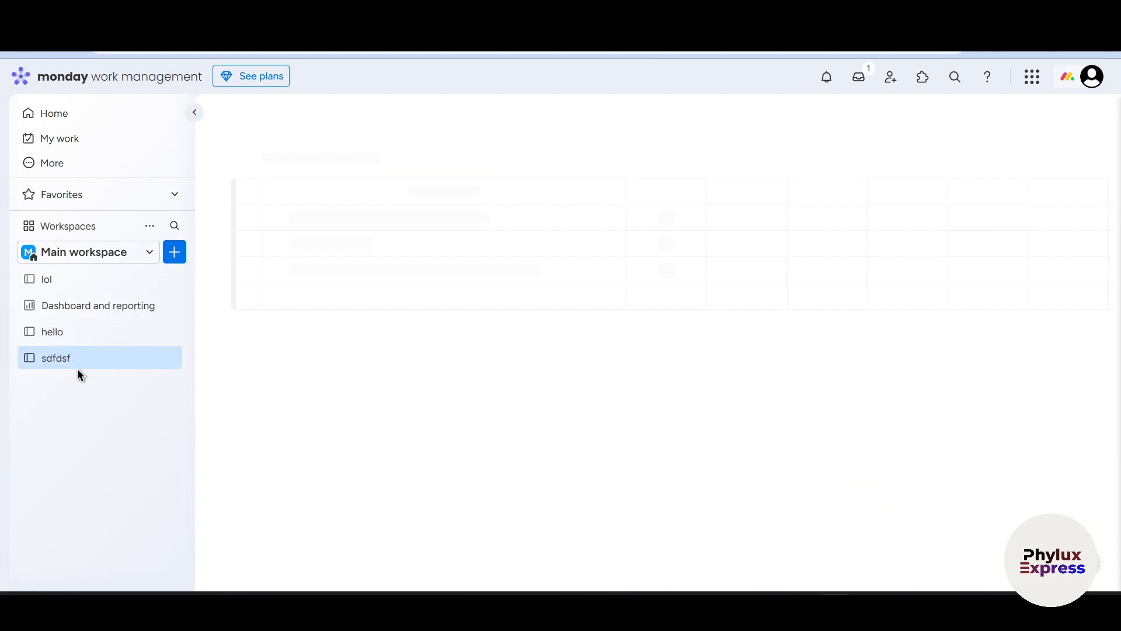